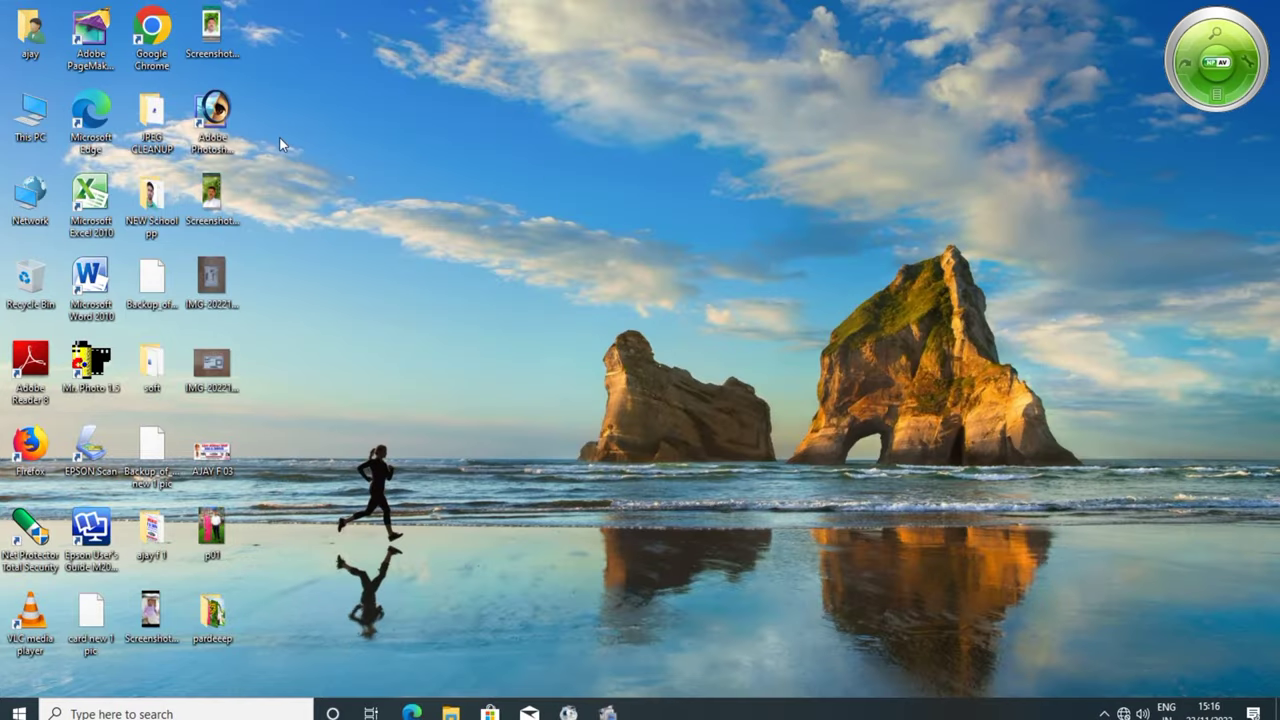
Step: Launch Adobe Photoshop 7.0 from its desktop shortcut, then minimize it to the taskbar
click(212, 122)
double_click(212, 122)
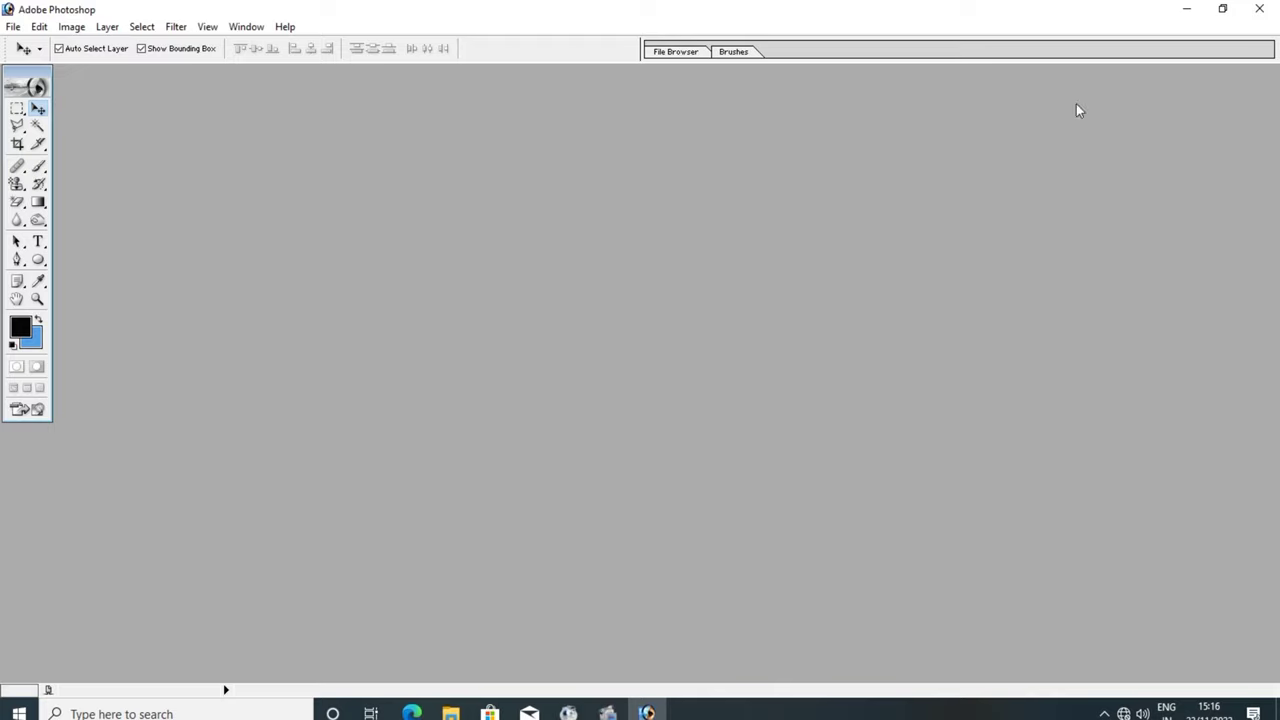
click(1187, 14)
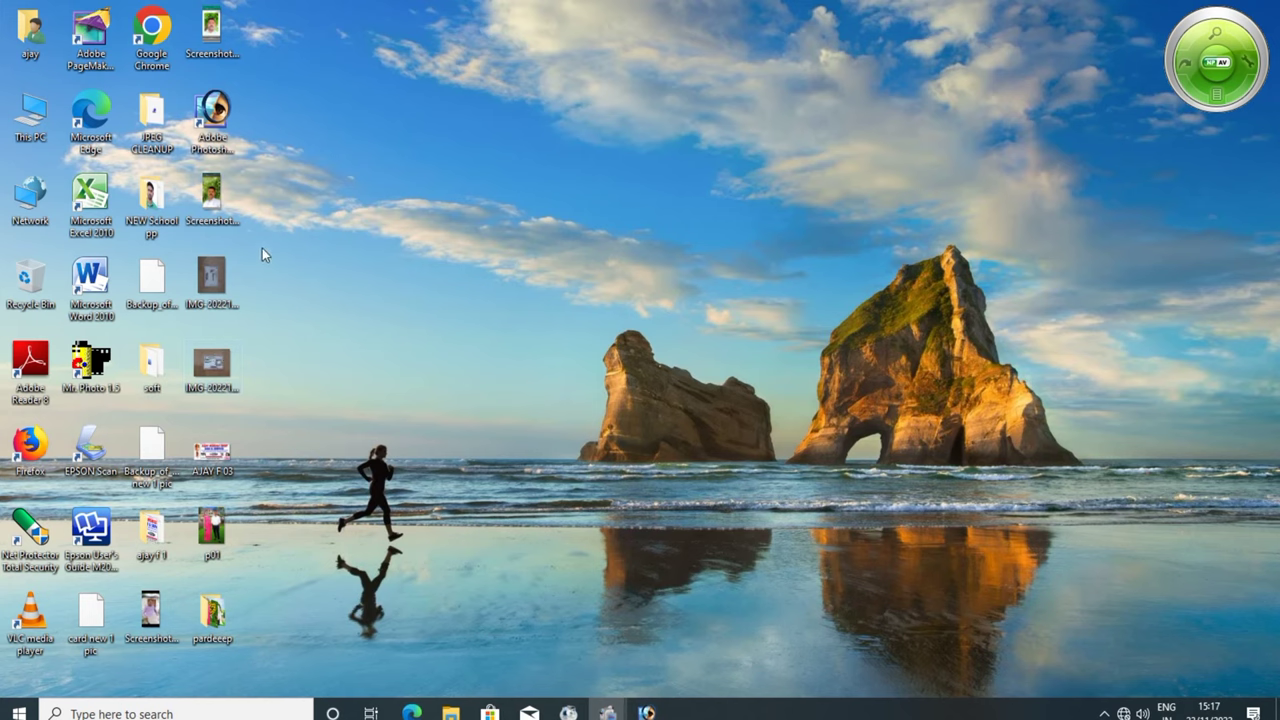
mouse_move(262, 248)
mouse_down()
mouse_move(210, 388)
mouse_move(498, 492)
mouse_move(637, 688)
mouse_up()
click(210, 372)
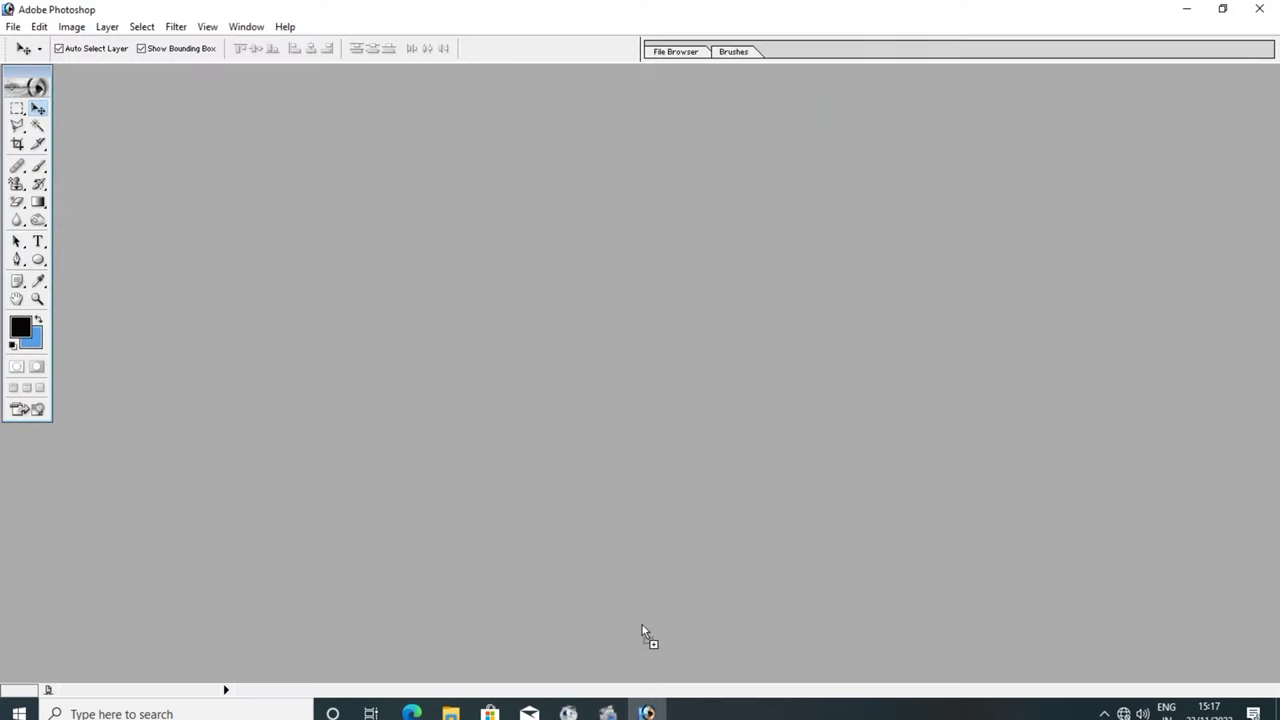
drag(637, 688, 641, 473)
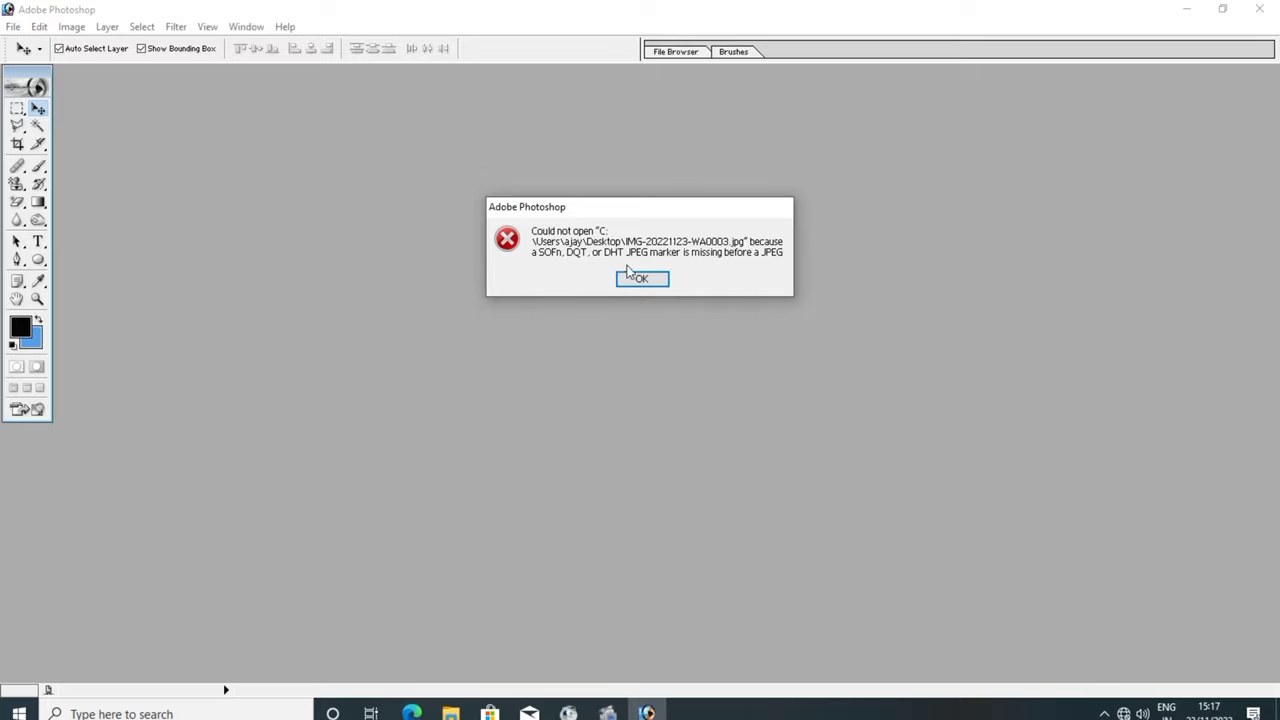
click(641, 281)
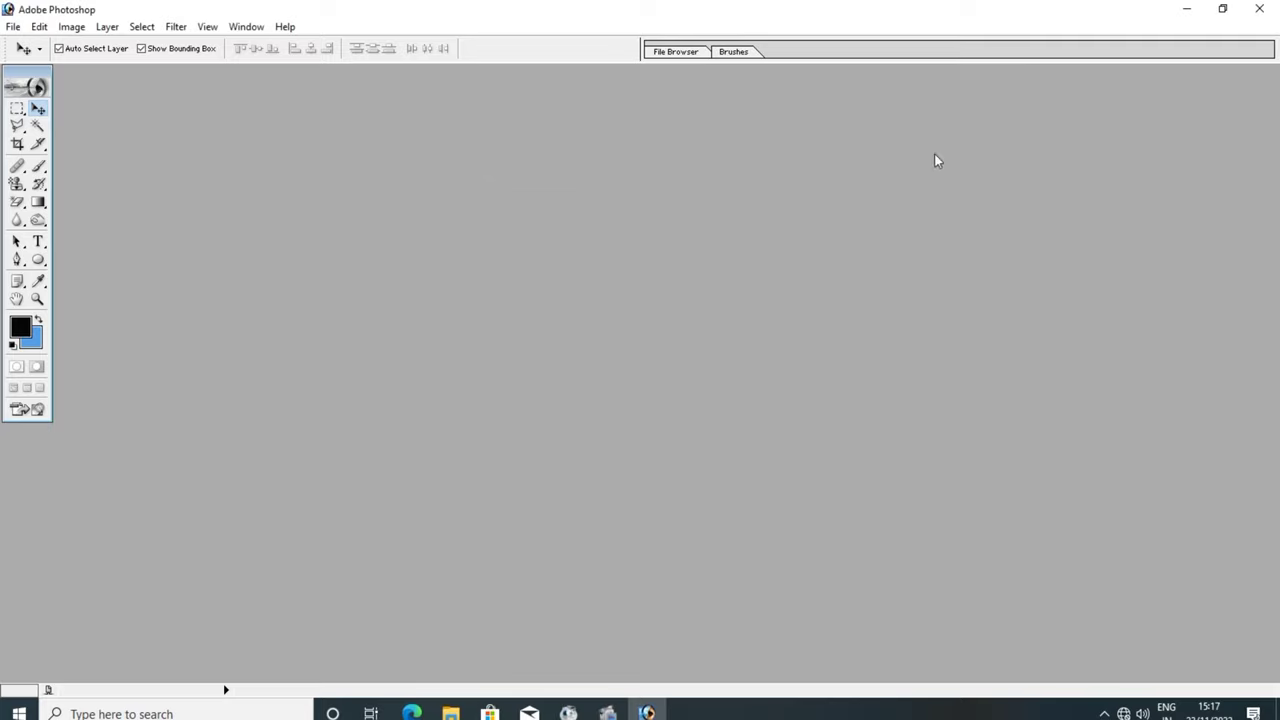
click(1185, 14)
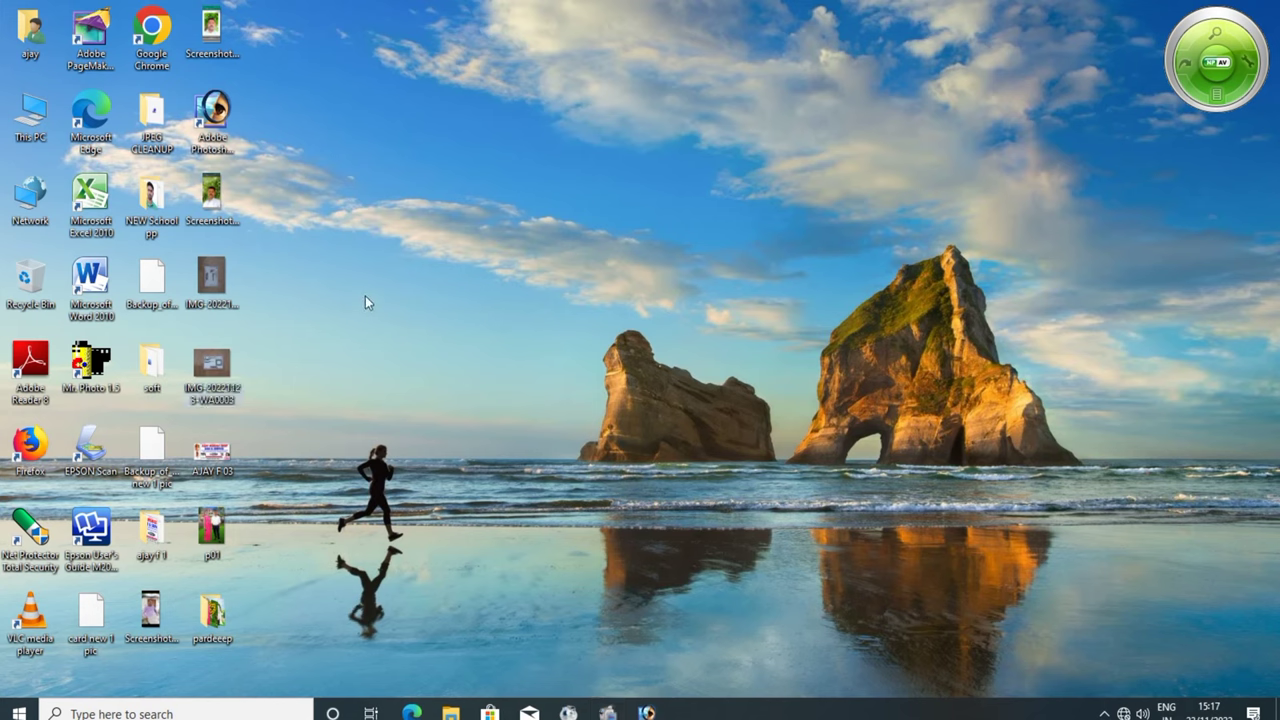
Step: Open IMG-20221123-WA0004 in Paint, re-save it, and close Paint
right_click(210, 275)
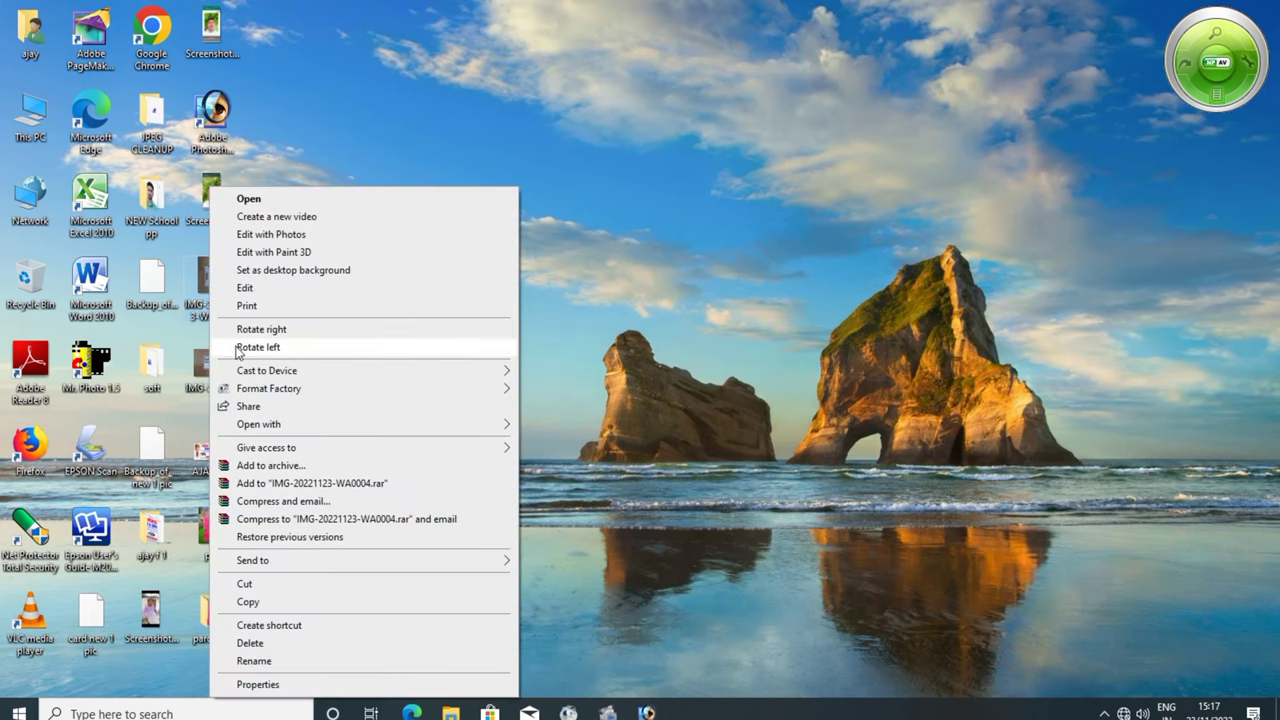
mouse_move(259, 424)
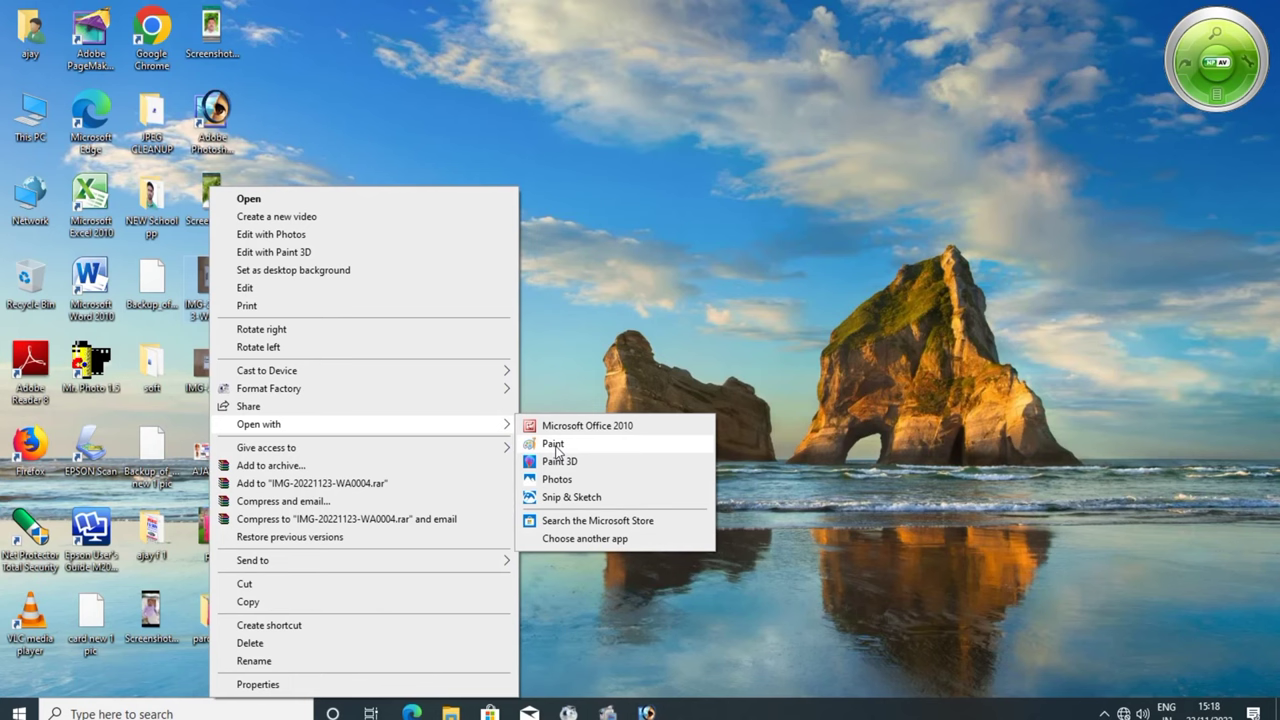
click(553, 444)
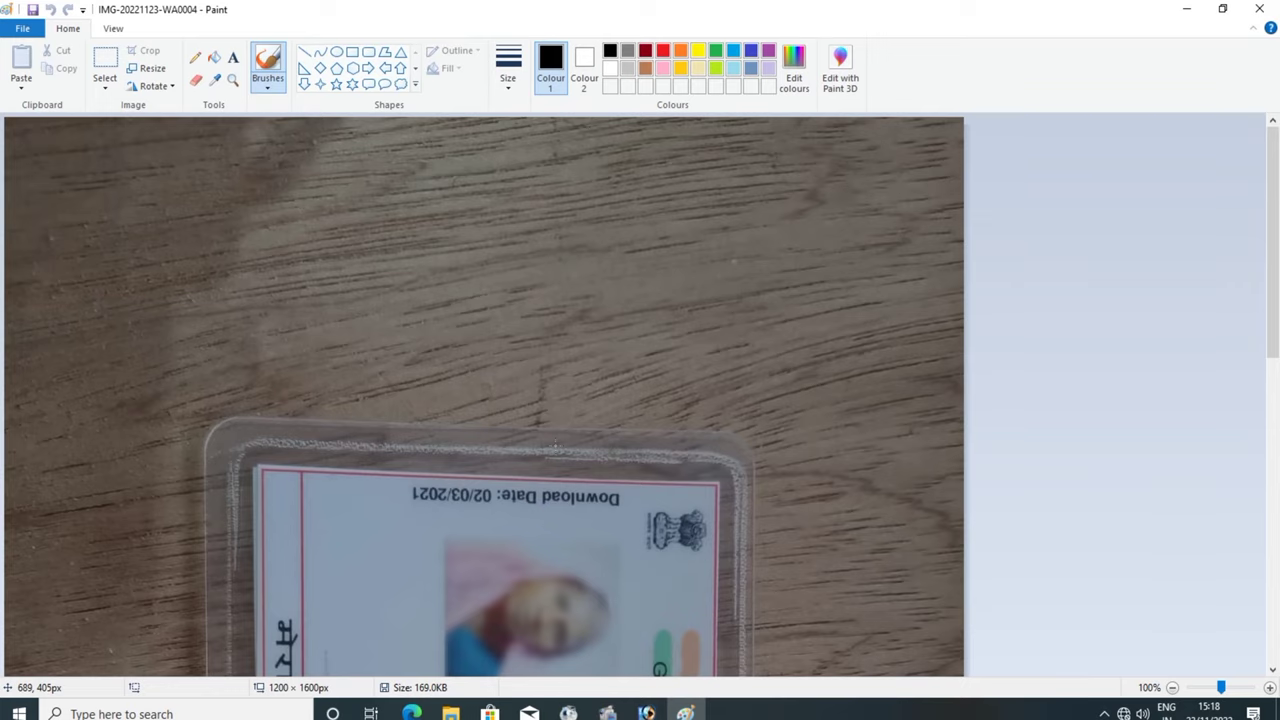
scroll(558, 453, down, 1)
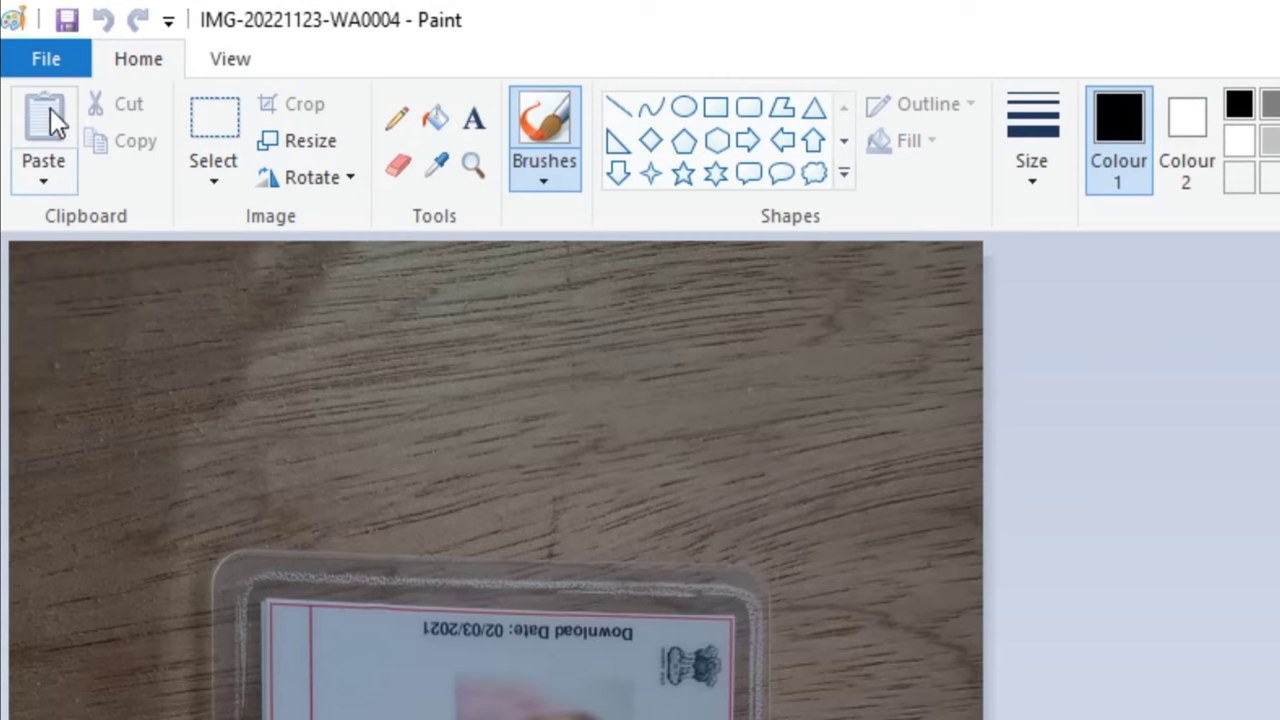
click(40, 59)
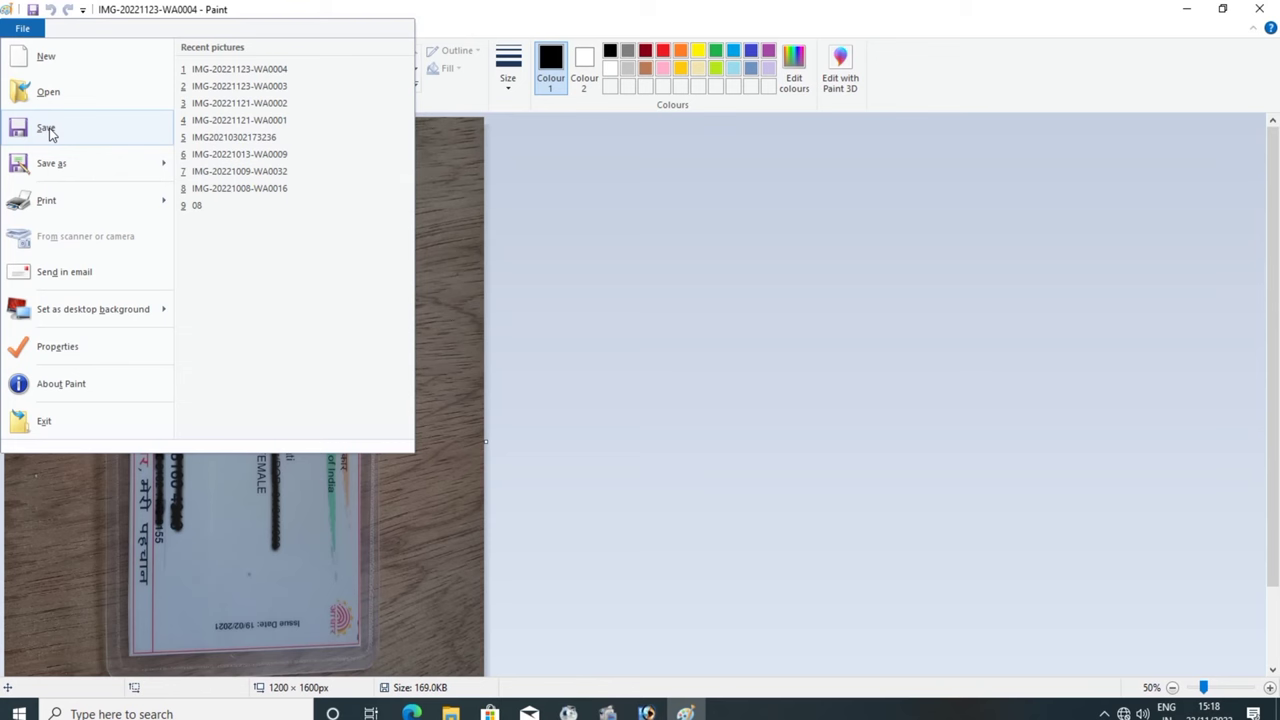
click(47, 131)
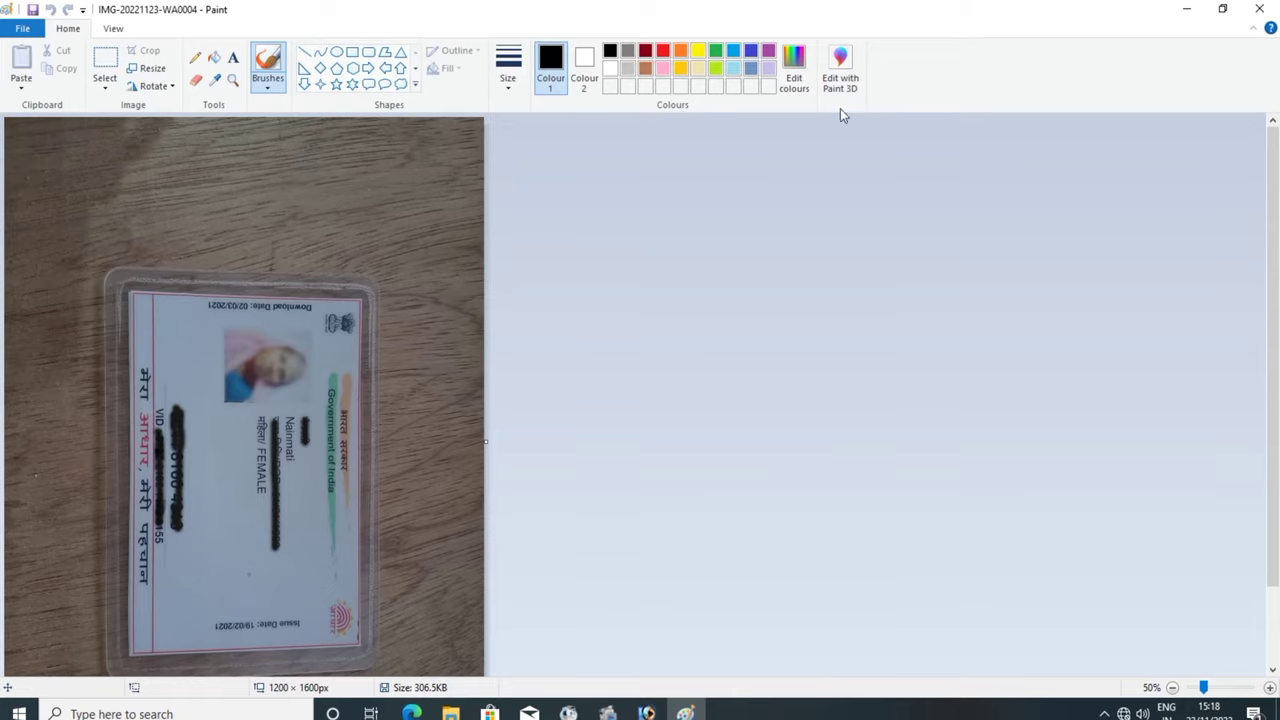
click(1257, 10)
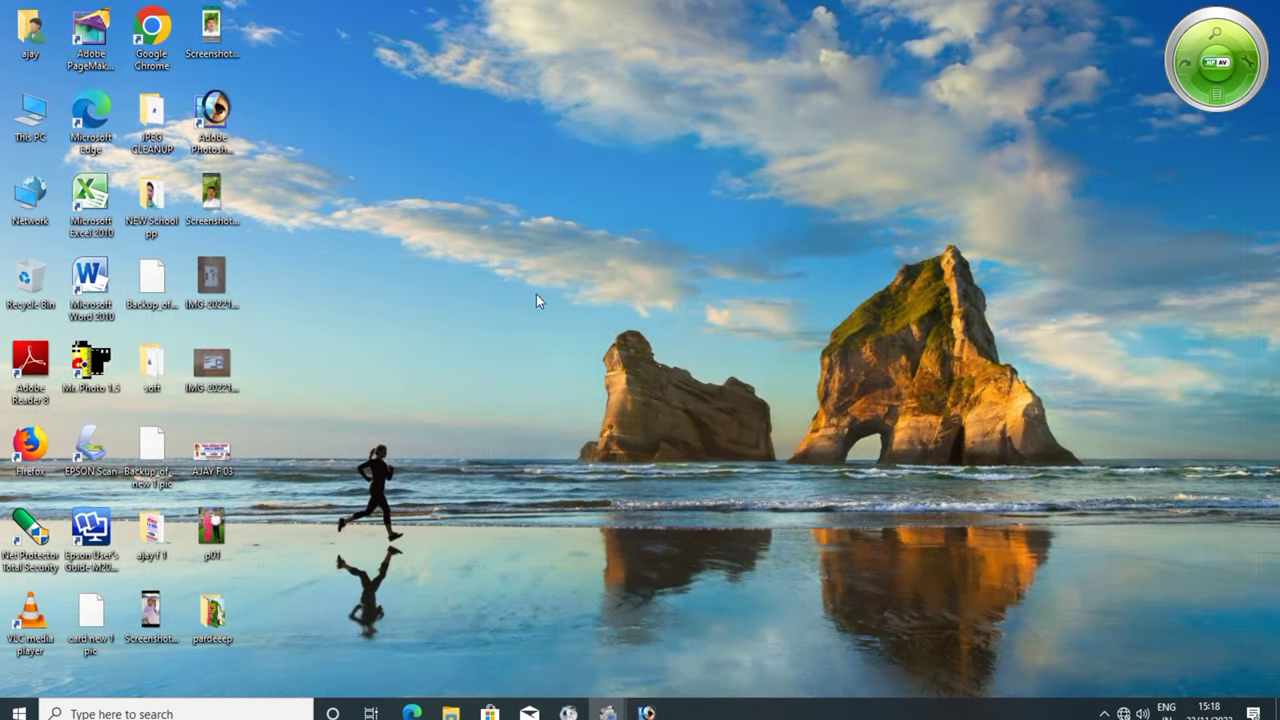
Step: Open IMG-20221123-WA0003 in Paint, re-save it, and close Paint
right_click(215, 368)
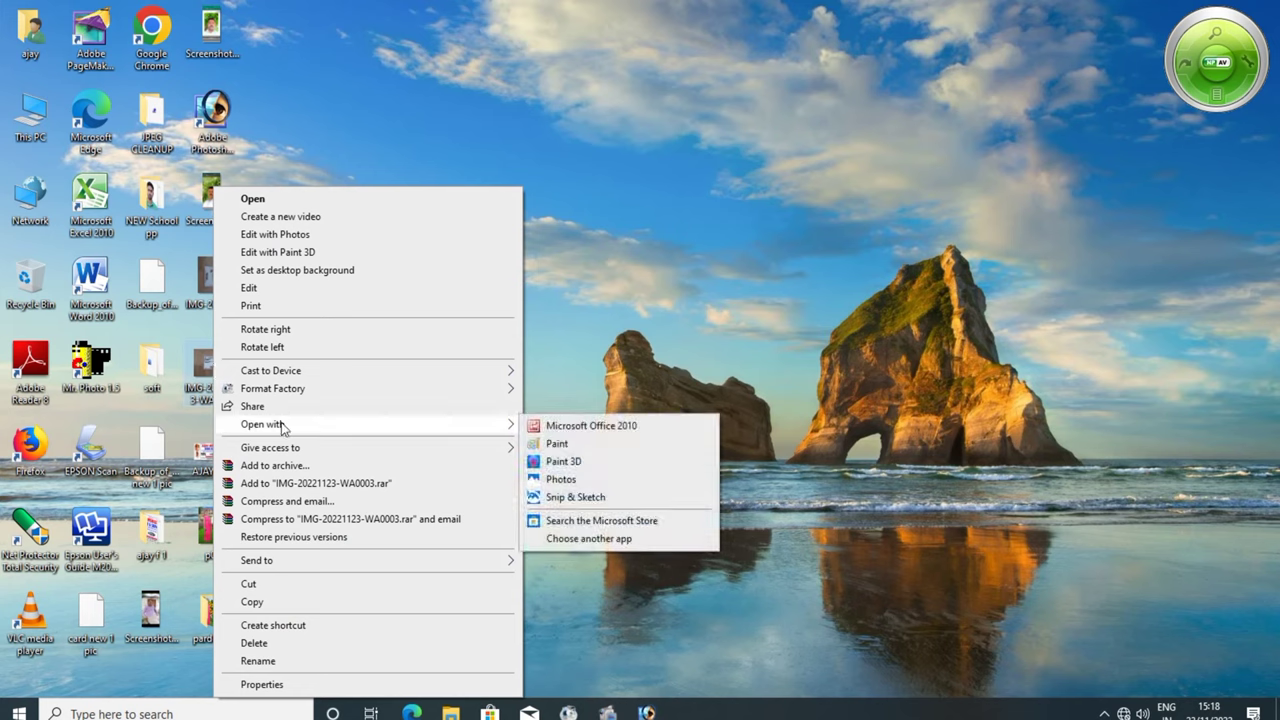
click(555, 444)
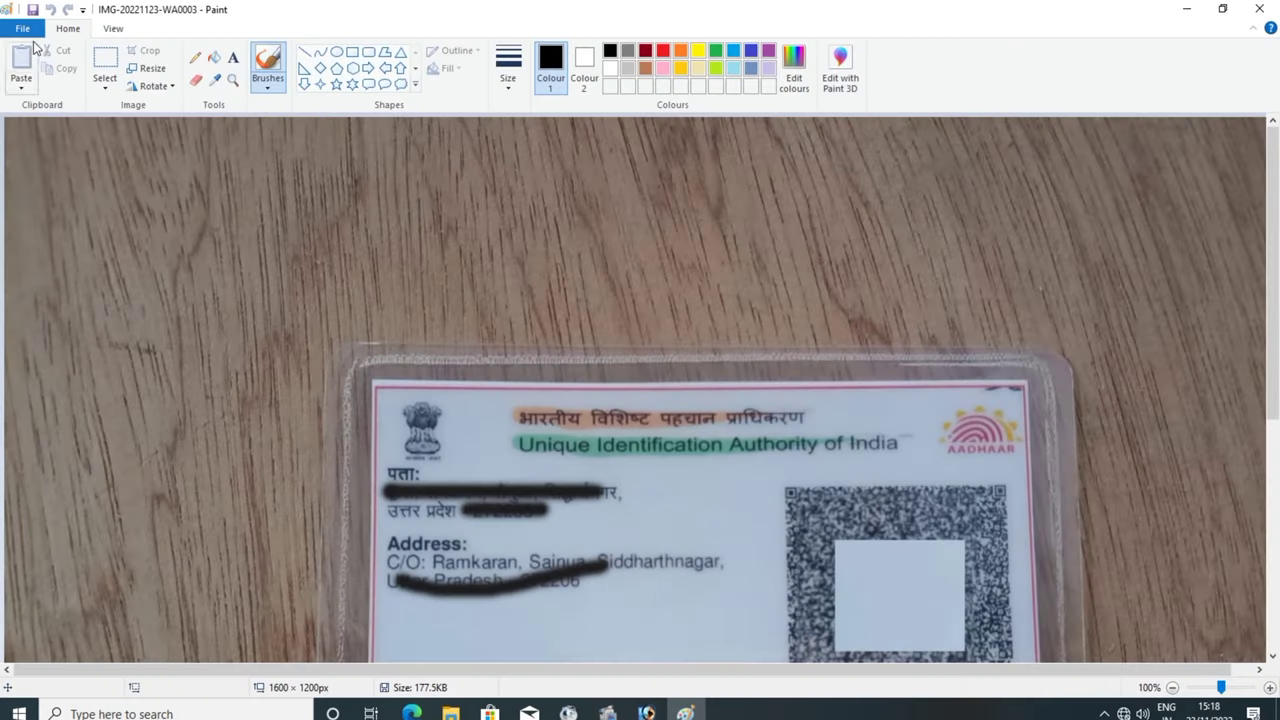
click(28, 34)
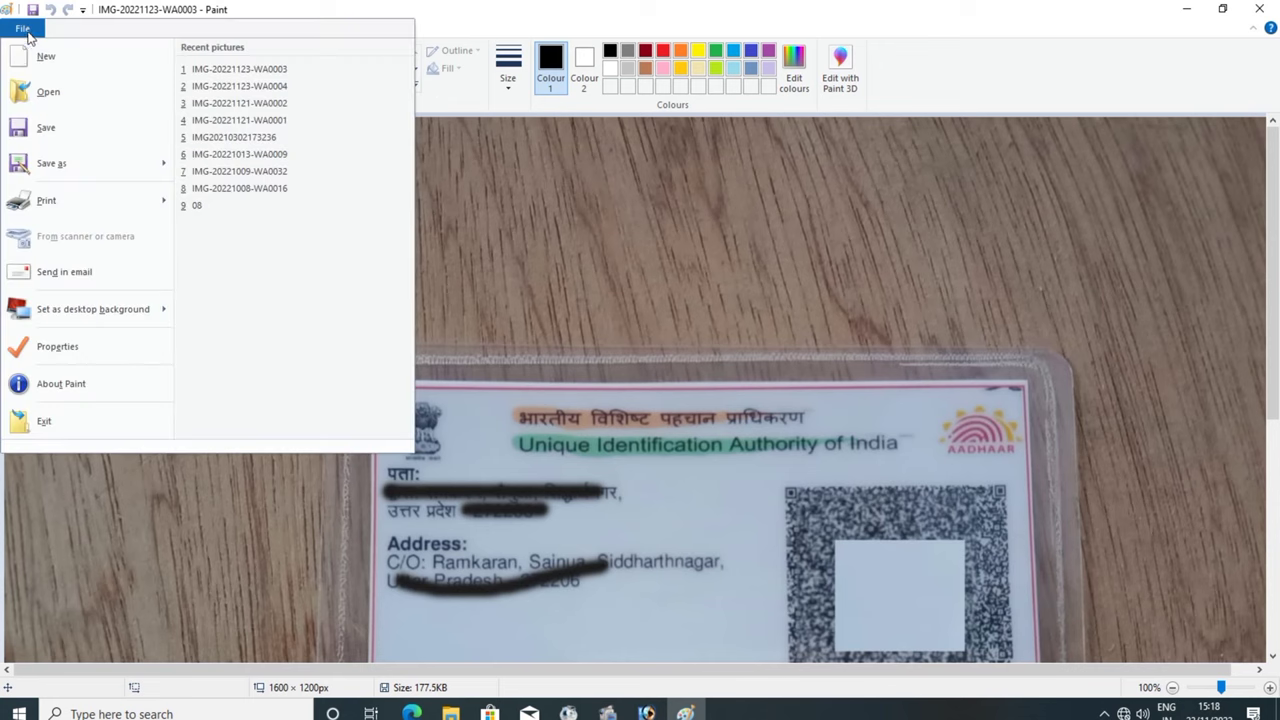
click(44, 128)
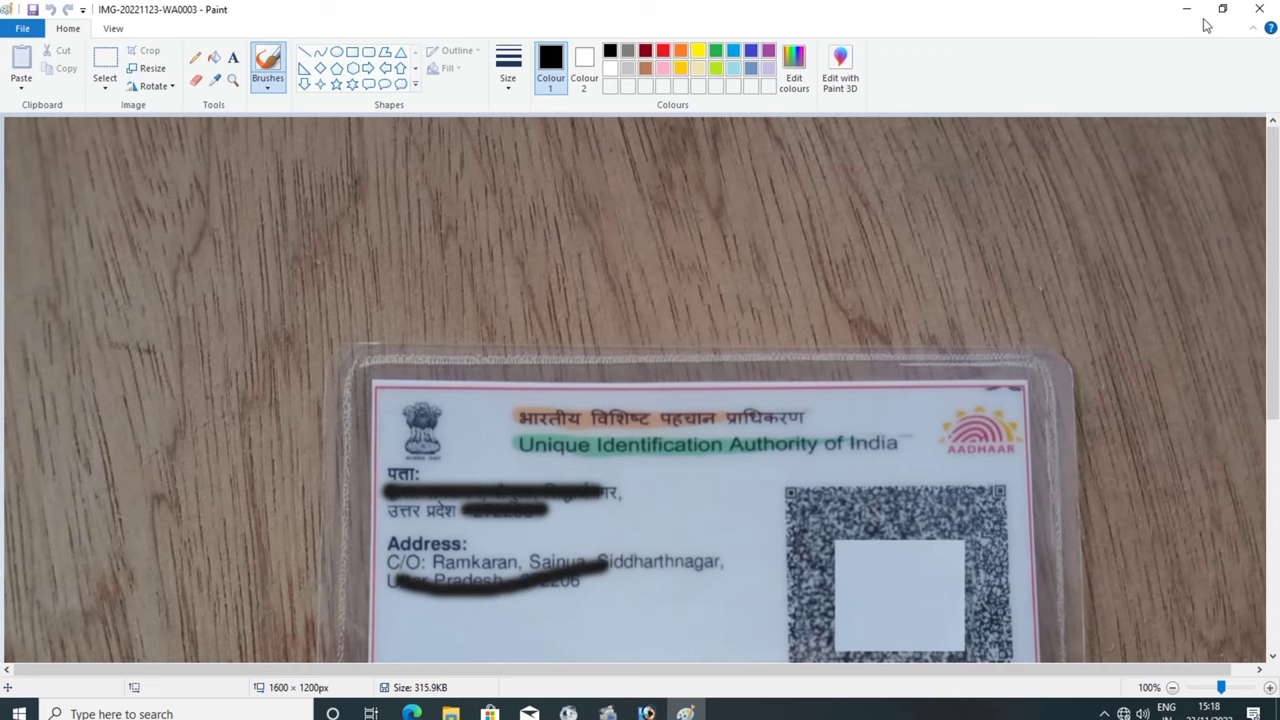
click(1258, 10)
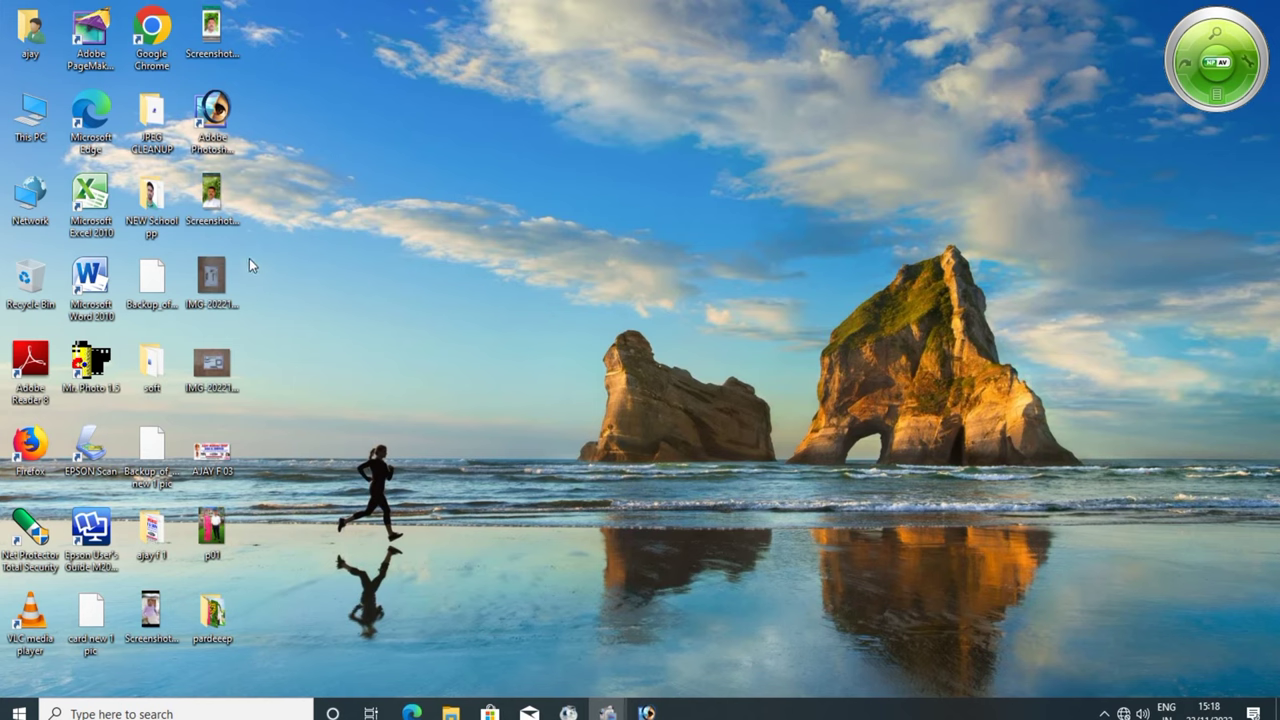
Step: Drag IMG-20221123-WA0003 and IMG-20221123-WA0004 from the desktop into Photoshop to open them
click(214, 378)
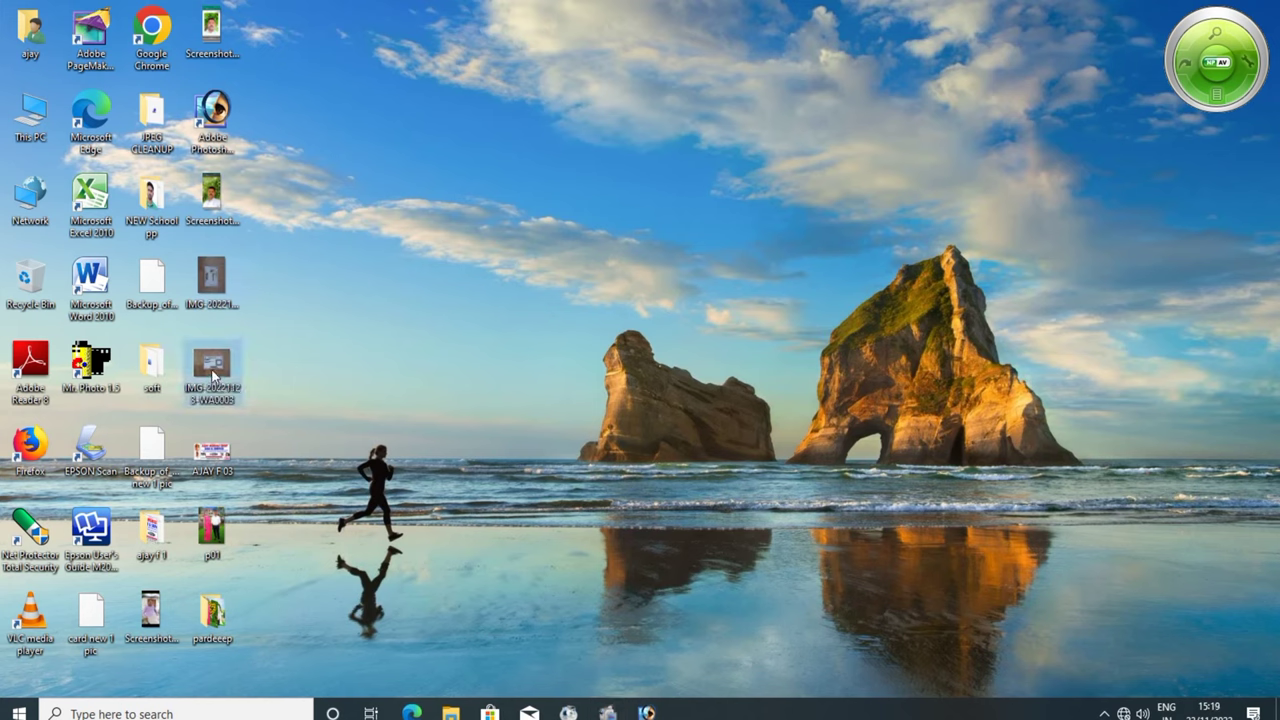
drag(214, 374, 583, 567)
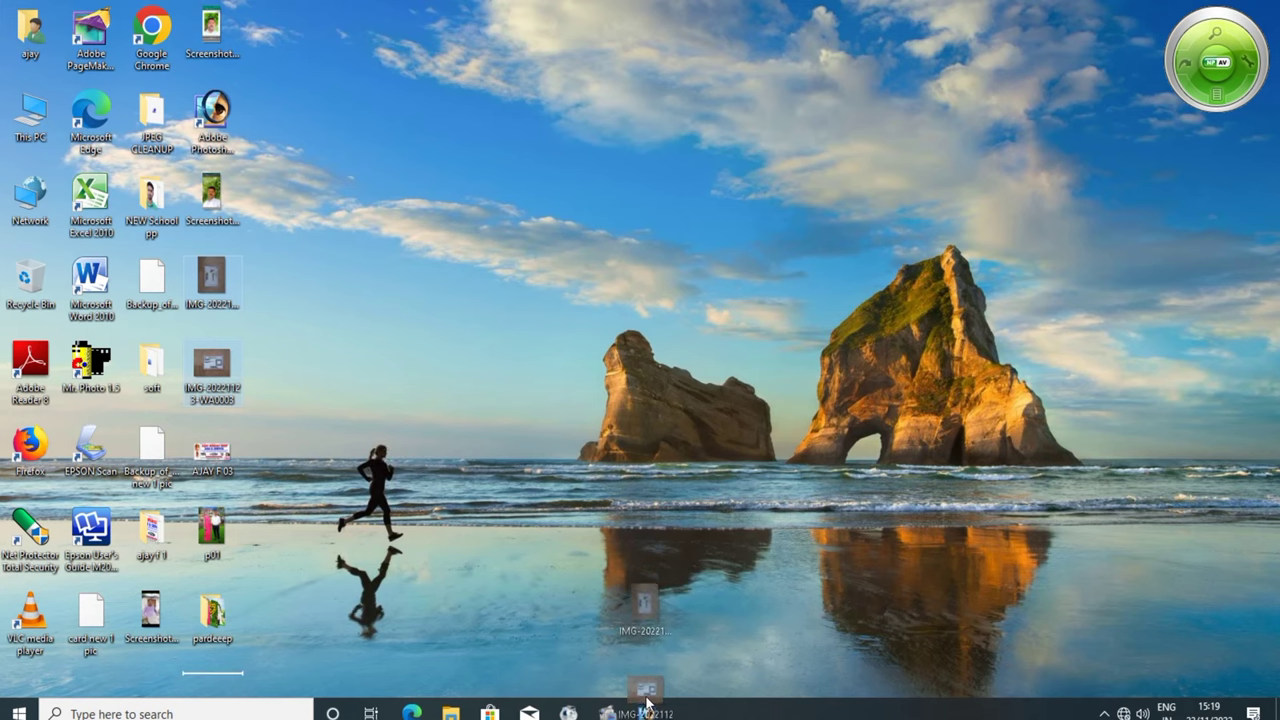
drag(583, 567, 641, 659)
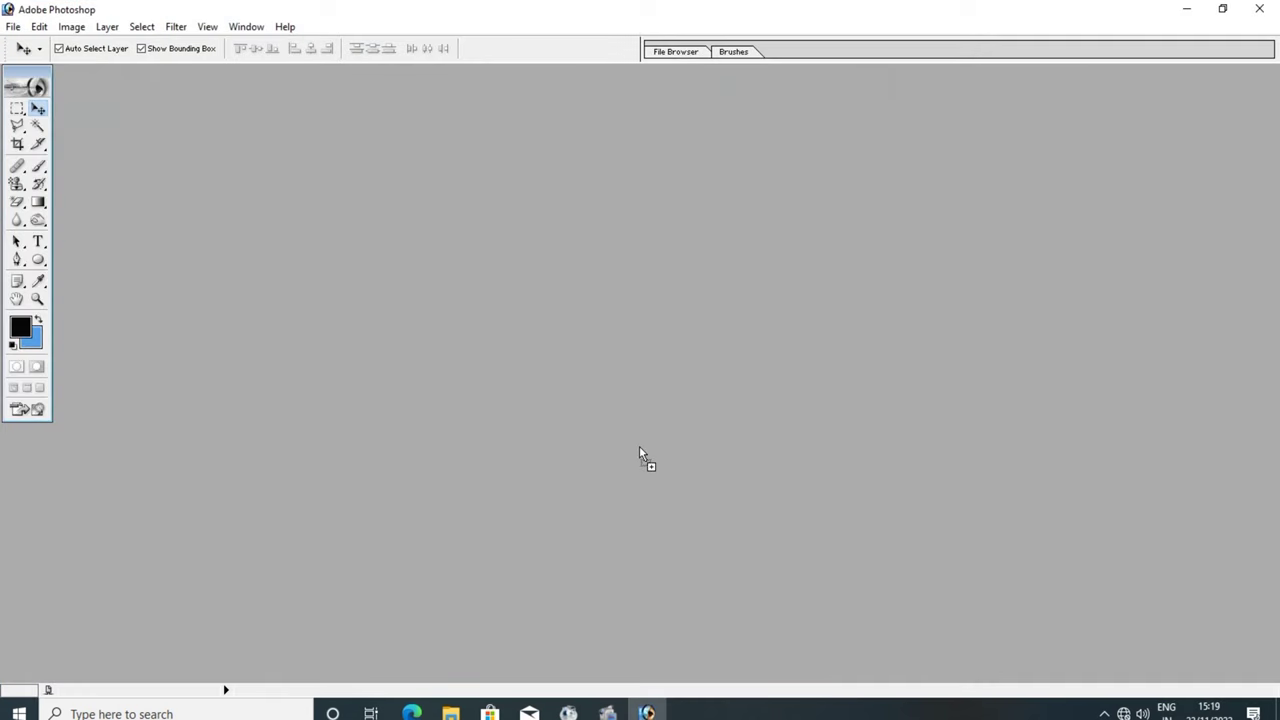
drag(639, 448, 639, 448)
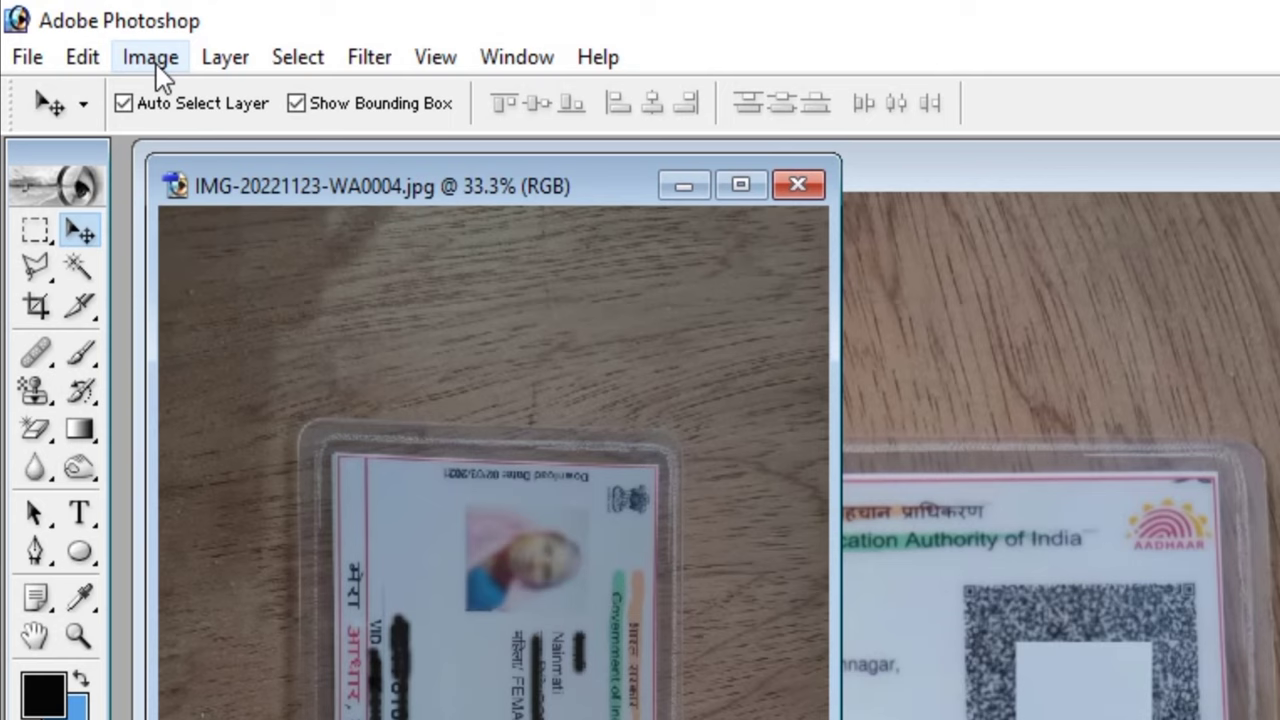
Step: Rotate IMG-20221123-WA0004's canvas 90° CCW, then maximize its window at 66.7% zoom
click(151, 58)
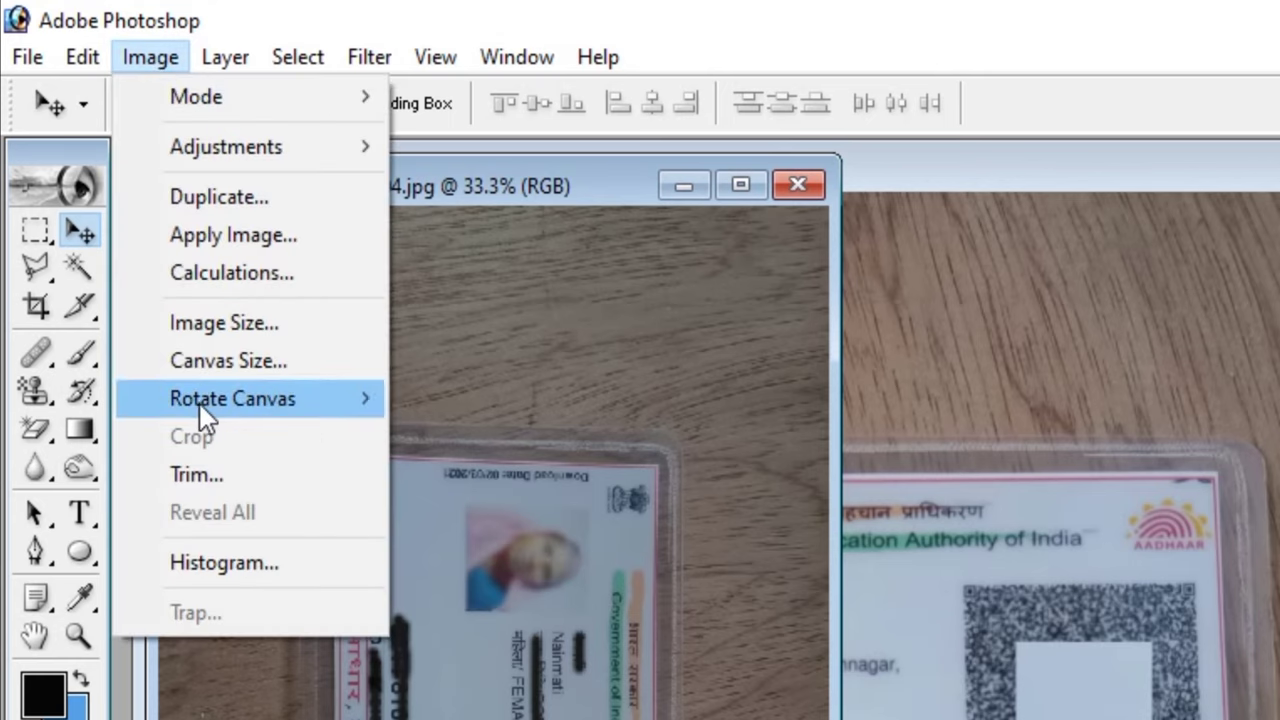
mouse_move(233, 399)
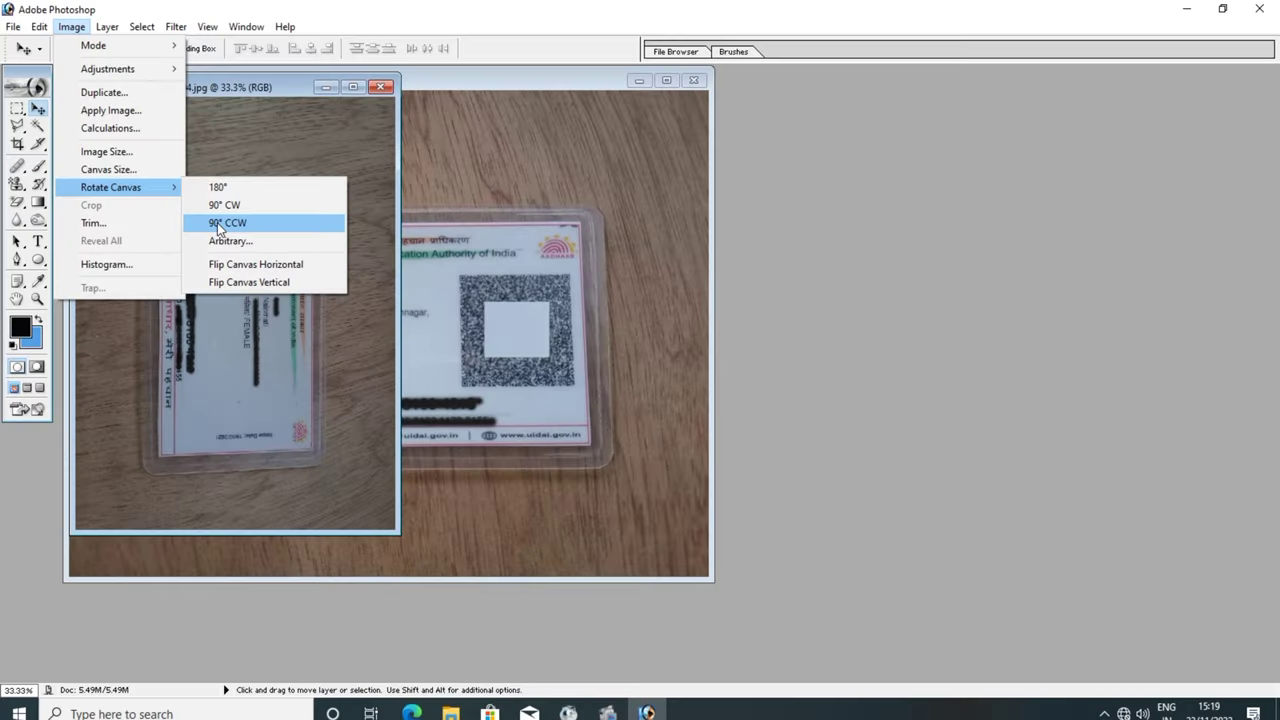
click(456, 474)
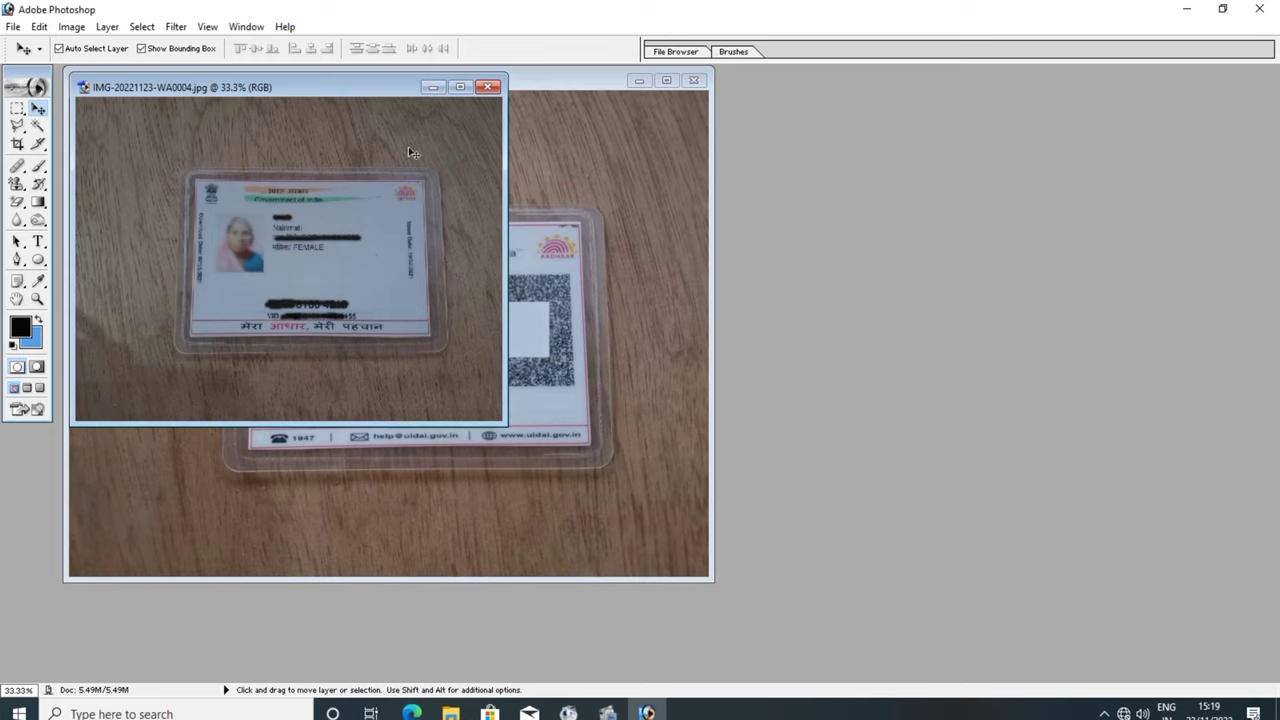
click(460, 88)
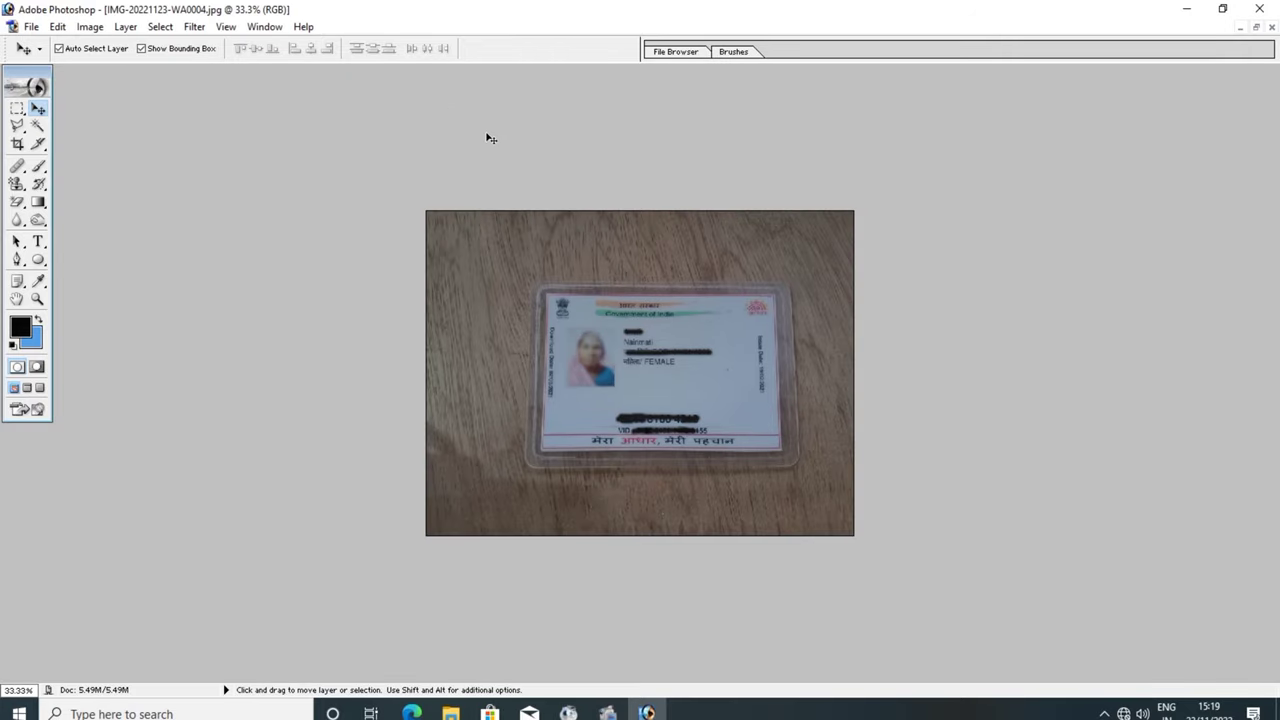
key(z)
click(561, 309)
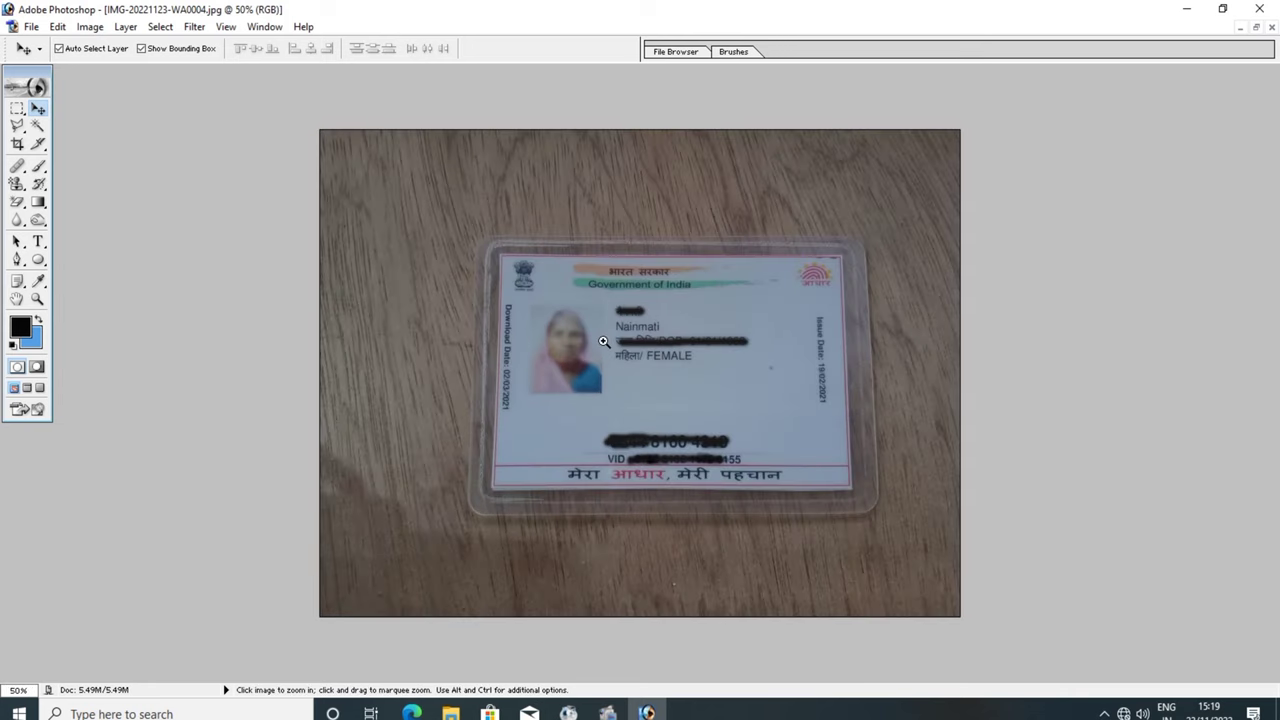
click(603, 342)
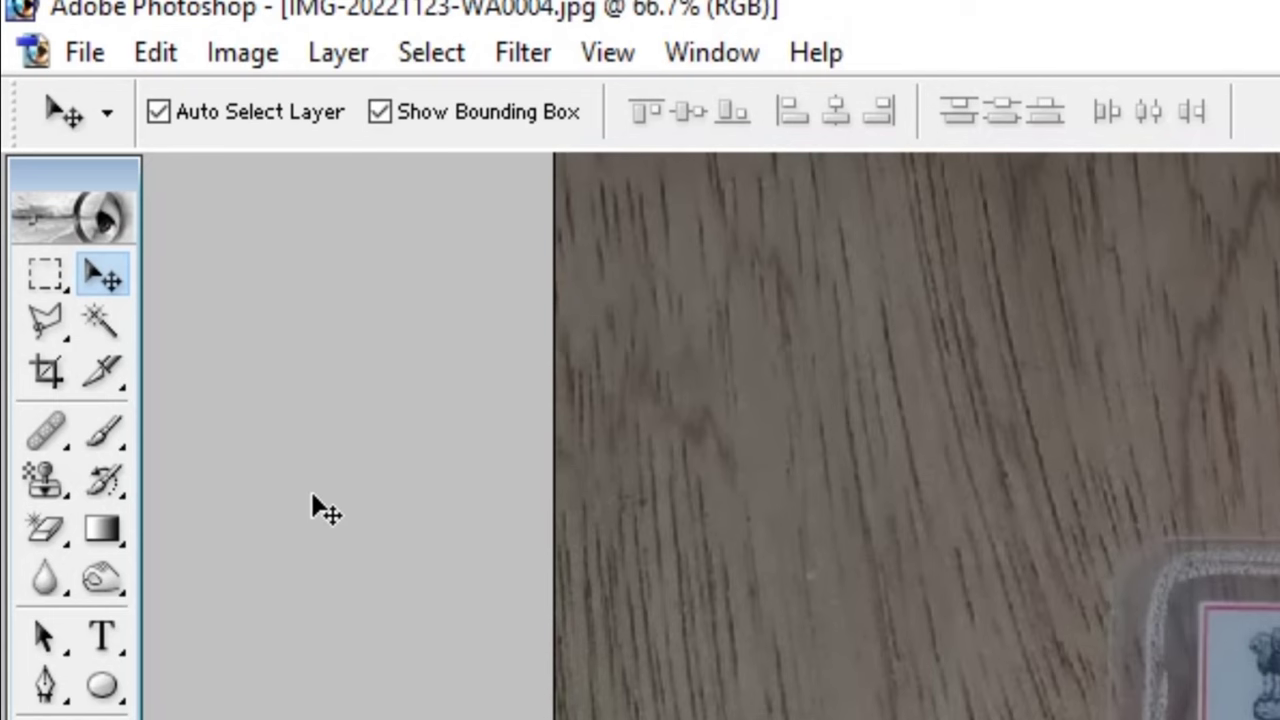
Step: Crop IMG-20221123-WA0004 to just the card, slightly rotating the crop frame to straighten it
click(52, 376)
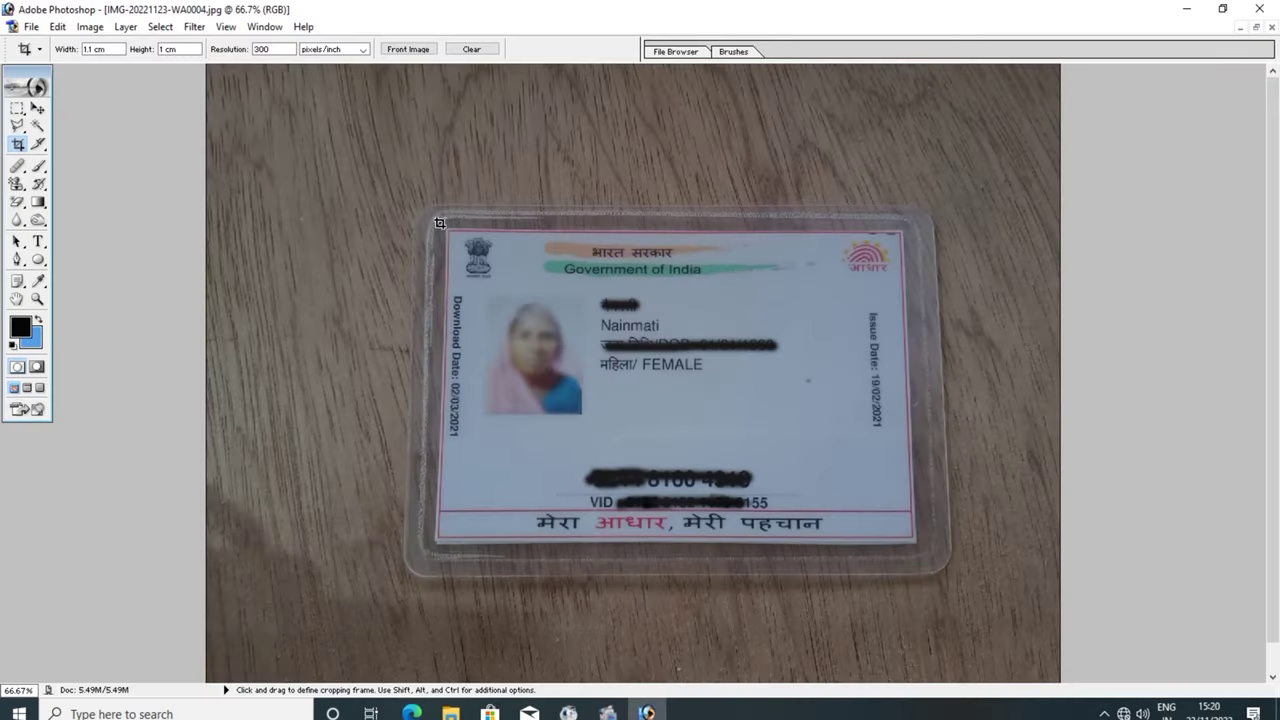
mouse_move(440, 222)
mouse_down()
mouse_move(709, 494)
mouse_move(964, 577)
mouse_move(988, 609)
mouse_up()
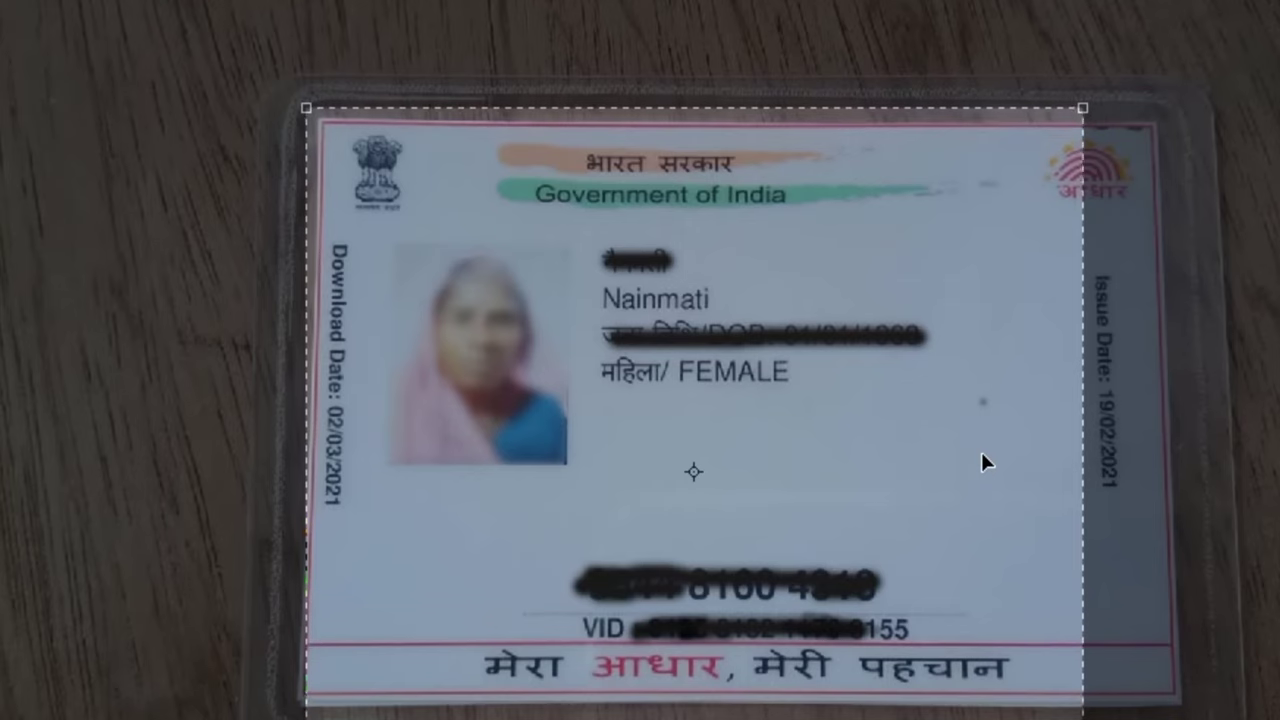
right_click(983, 458)
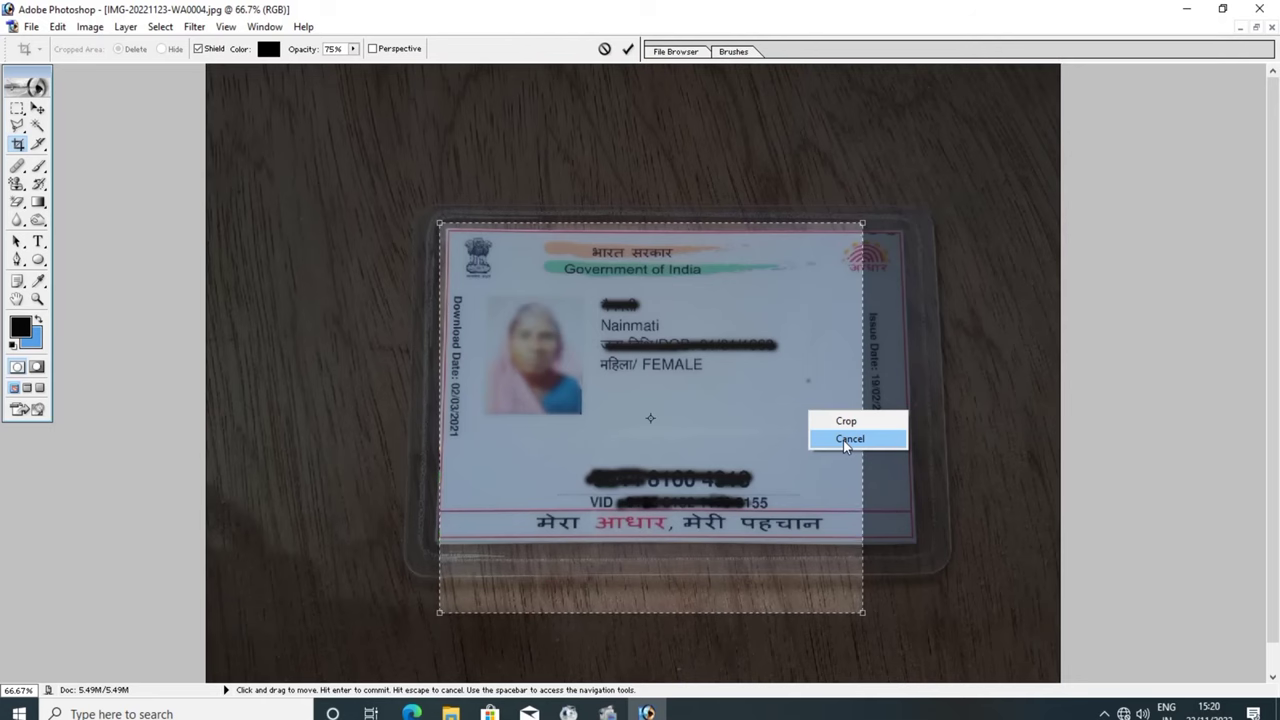
click(843, 440)
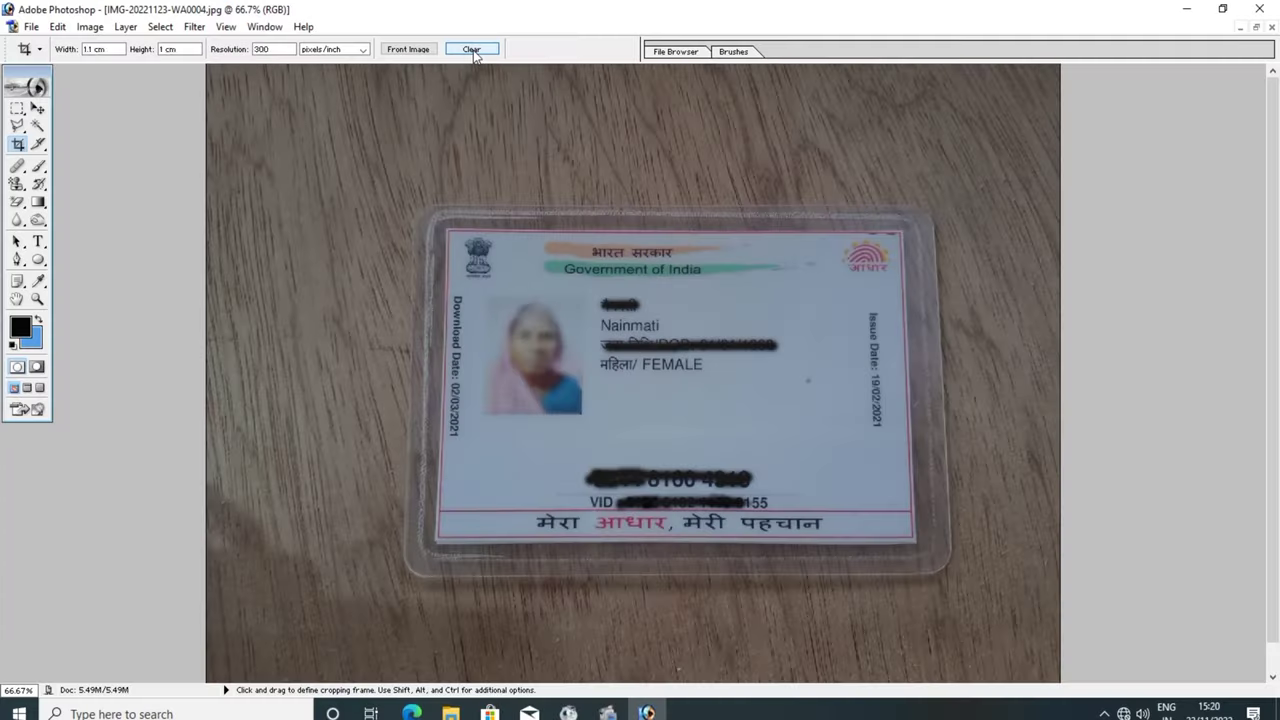
click(473, 51)
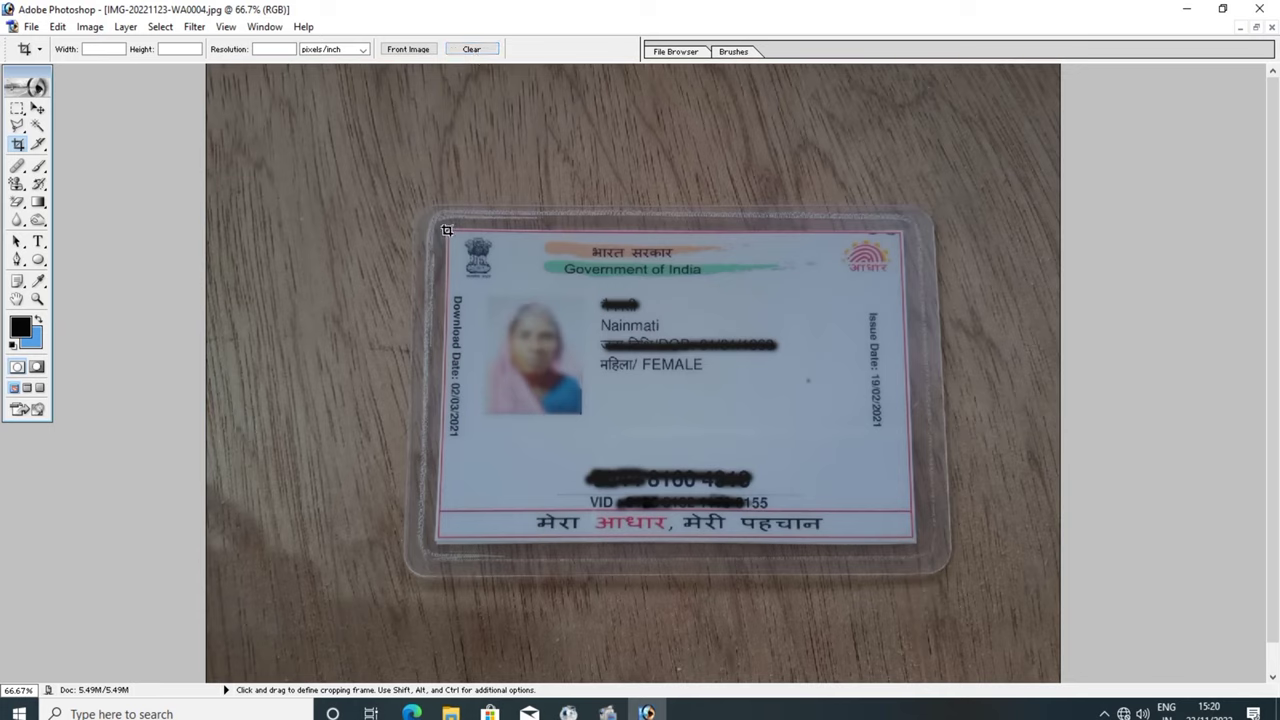
mouse_move(447, 230)
mouse_down()
mouse_move(583, 410)
mouse_move(848, 536)
mouse_move(909, 542)
mouse_up()
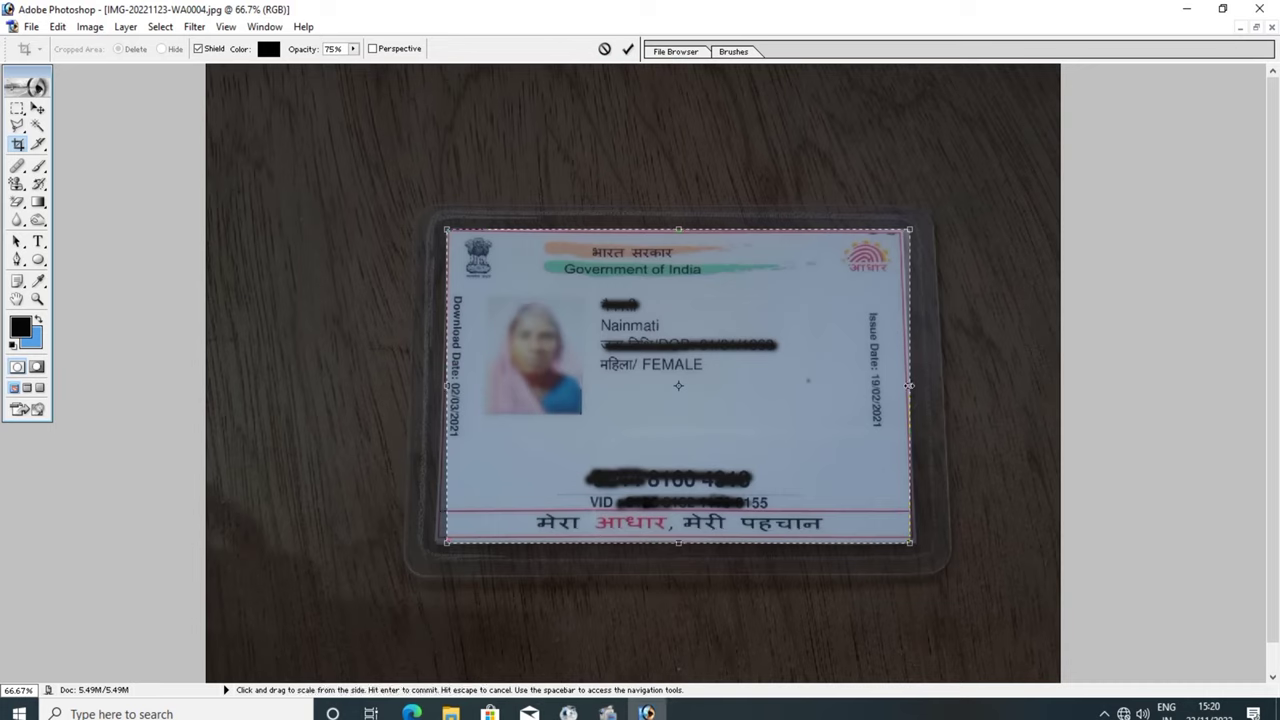
drag(909, 386, 900, 386)
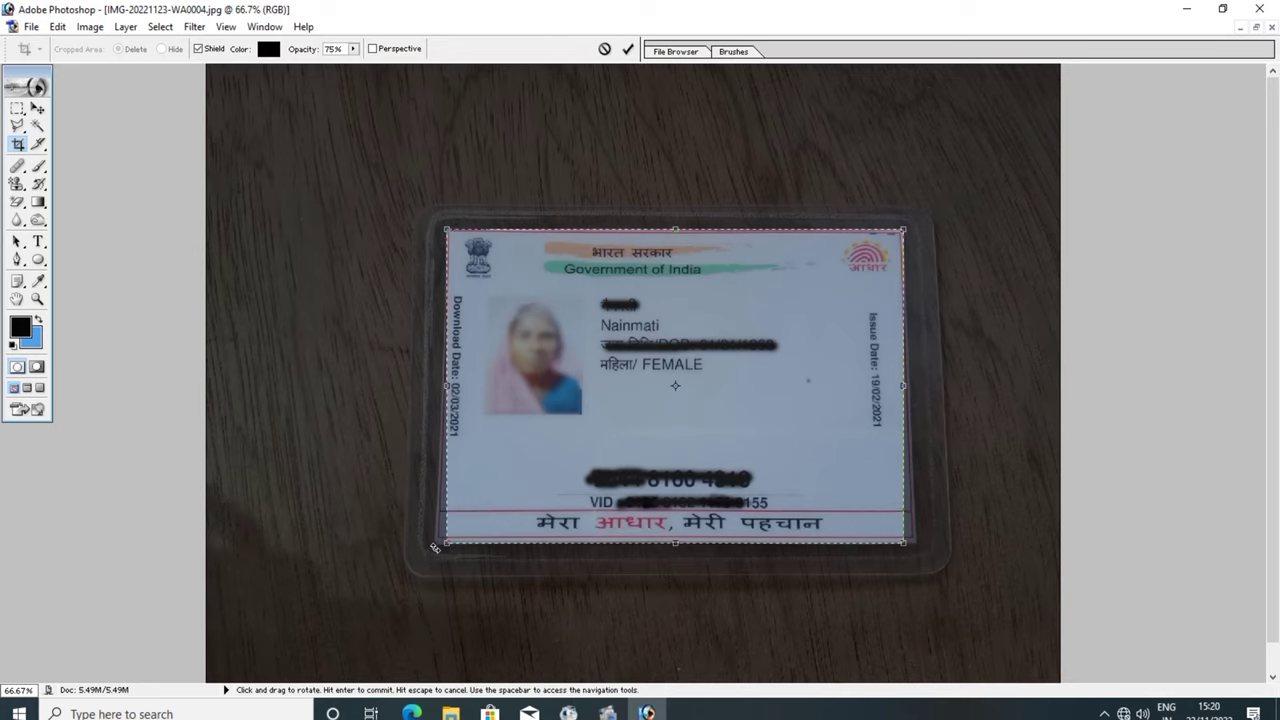
drag(435, 548, 432, 543)
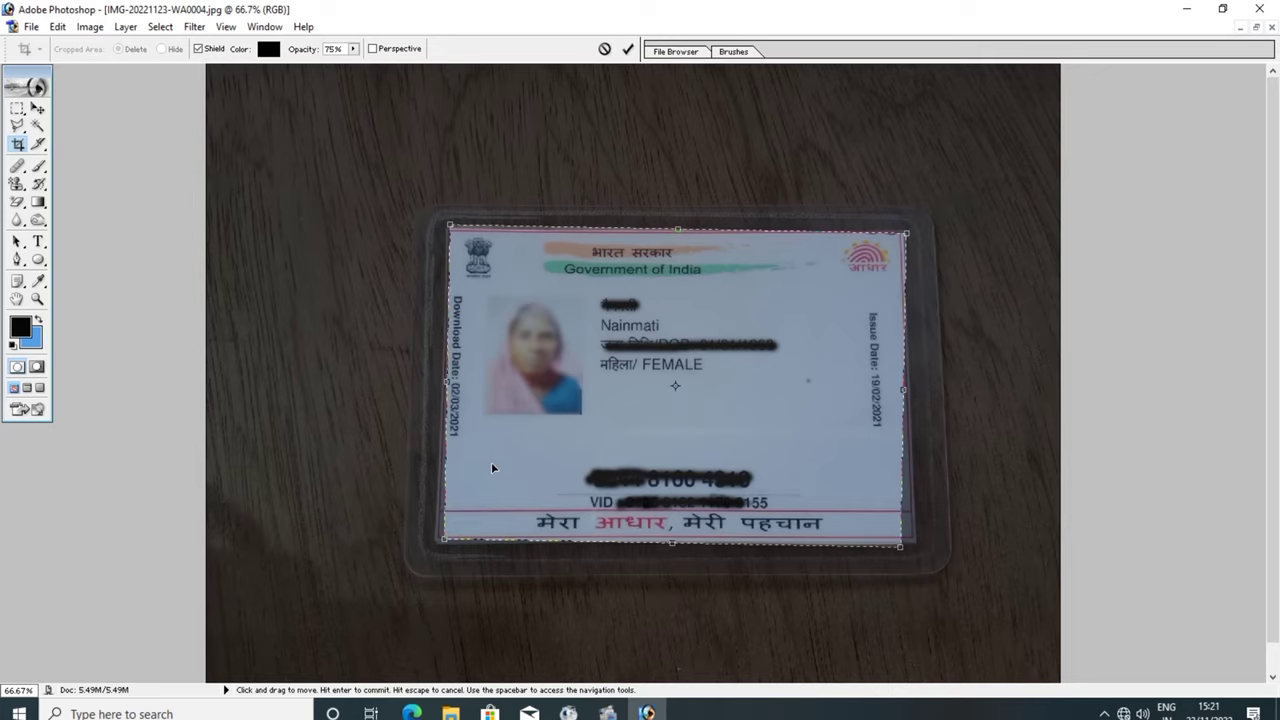
key(Return)
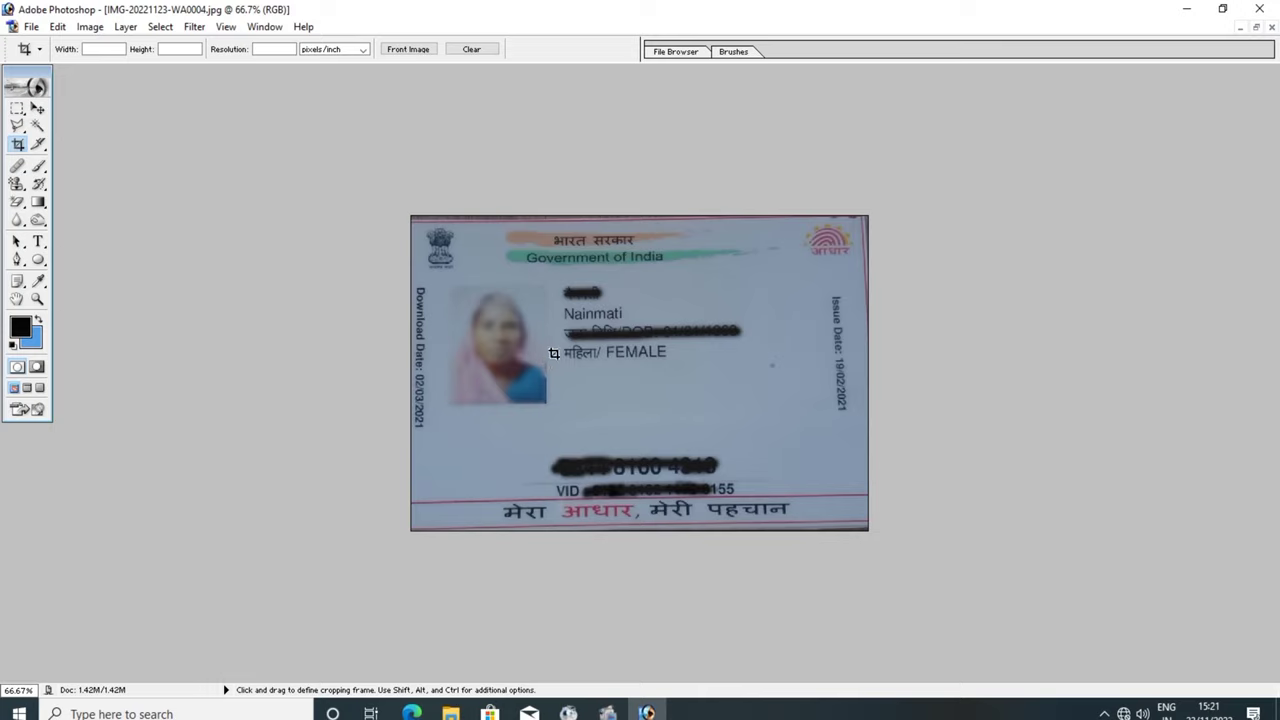
Step: Apply Auto Levels to the cropped front card
key(ctrl+shift+l)
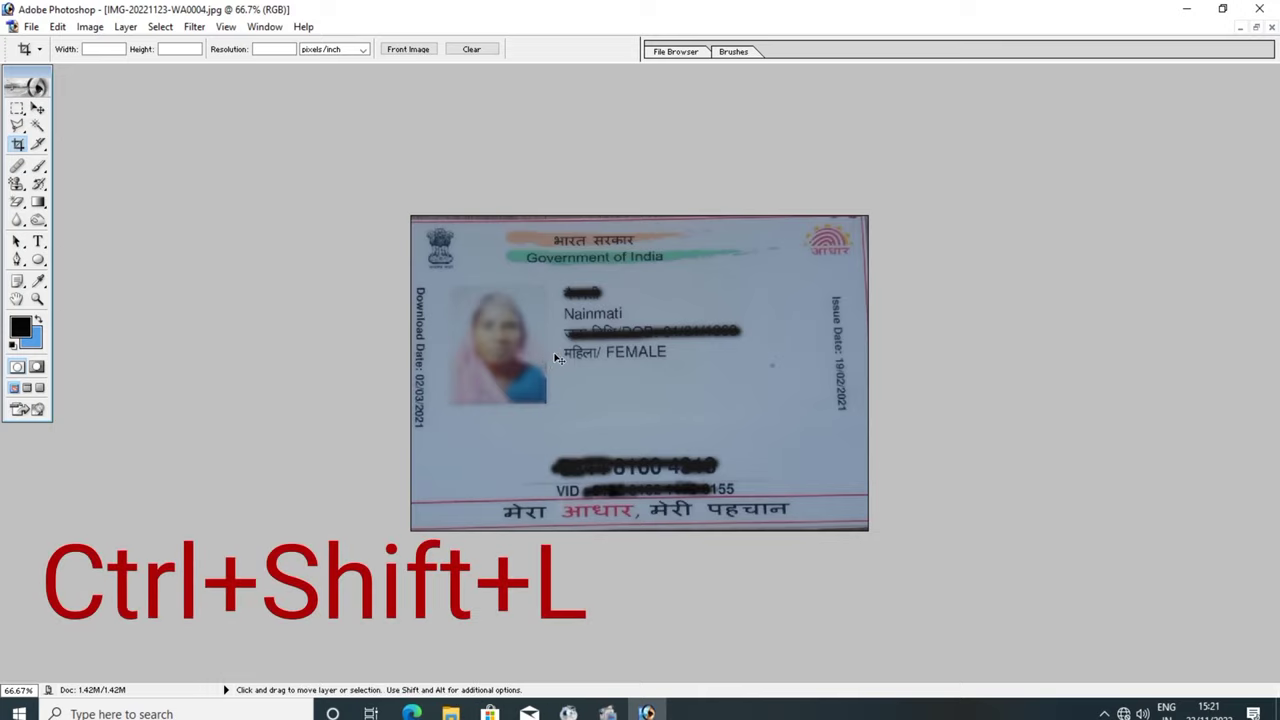
key(shift)
key(ctrl+shift+l)
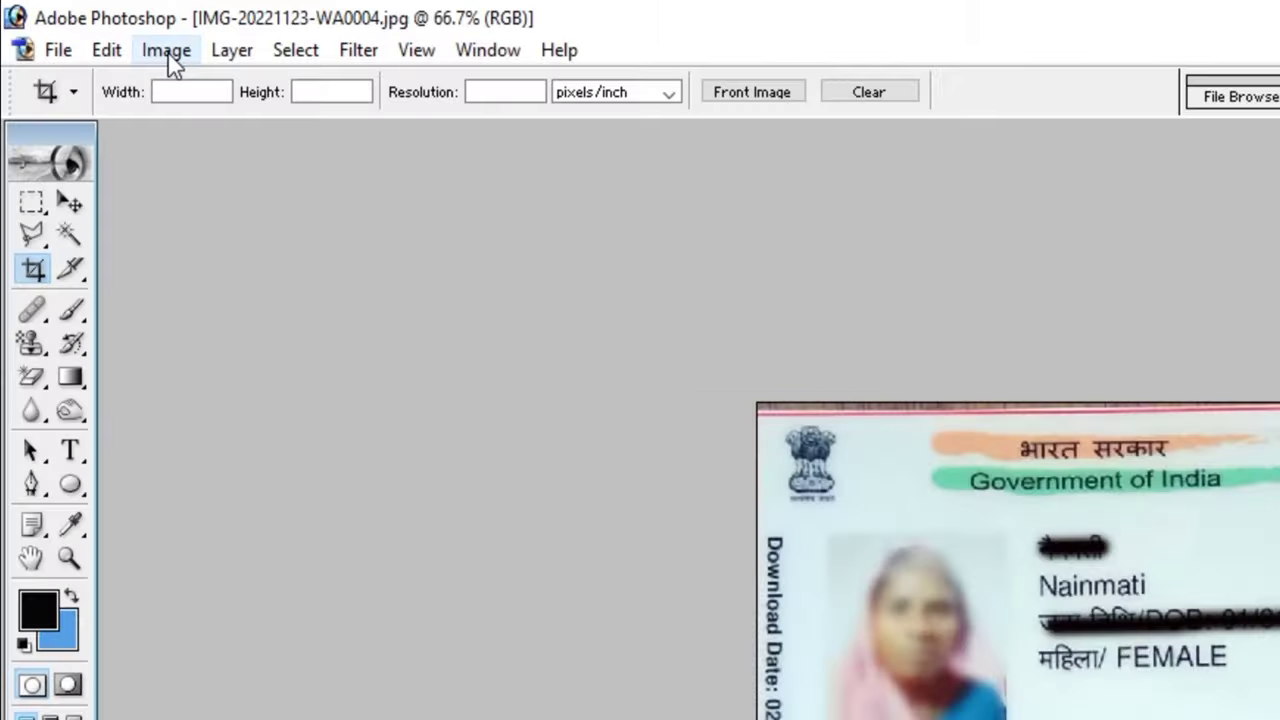
Step: Set the front card's Brightness to +30 and Contrast to +19
click(91, 30)
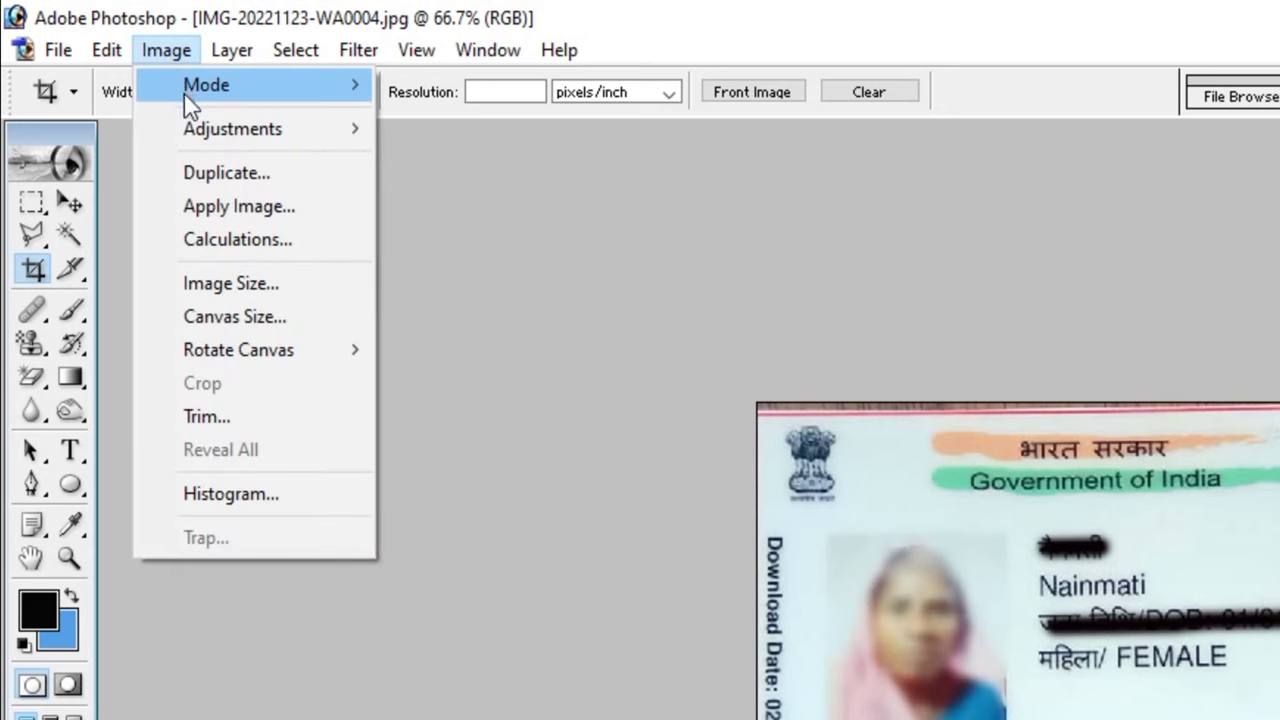
mouse_move(229, 129)
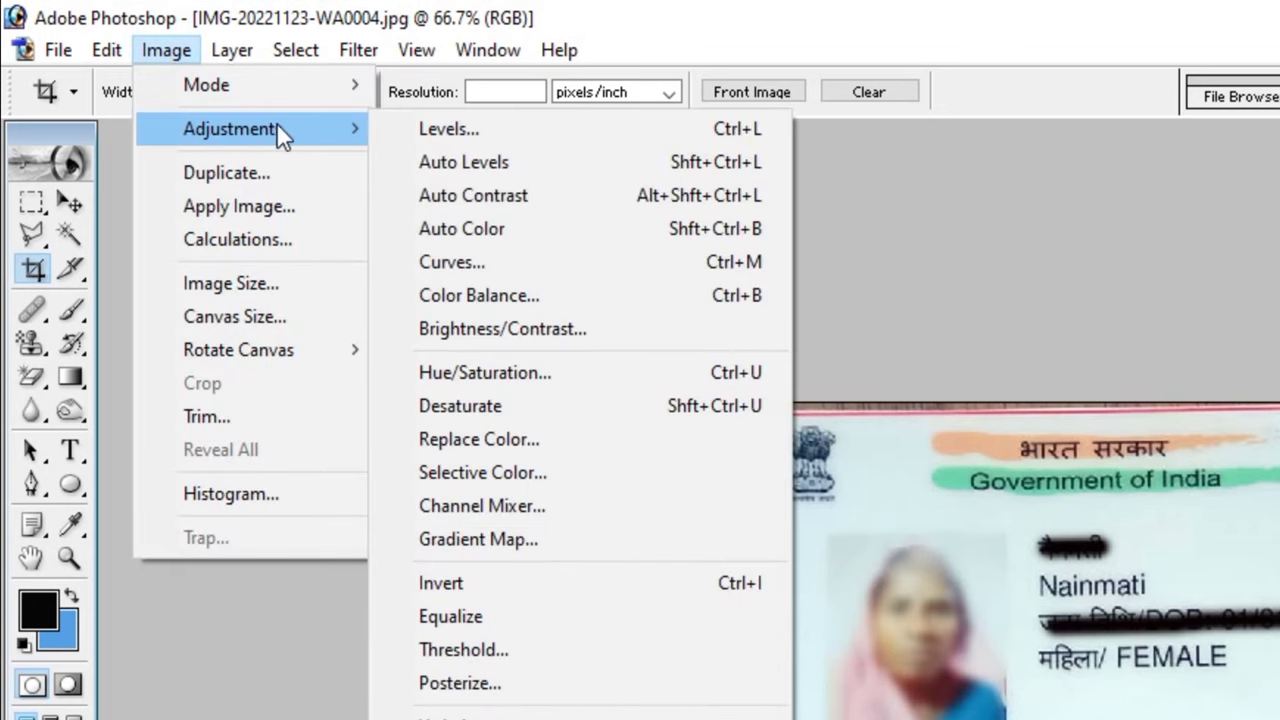
click(468, 335)
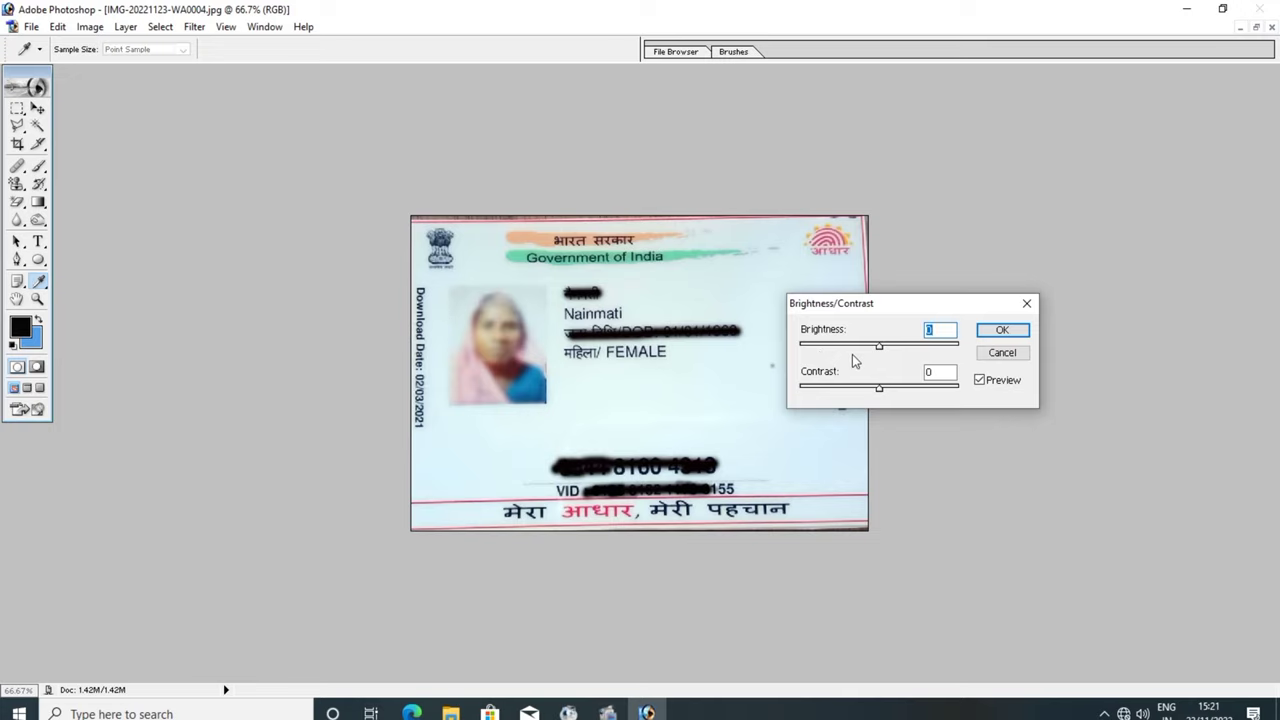
drag(883, 352, 899, 353)
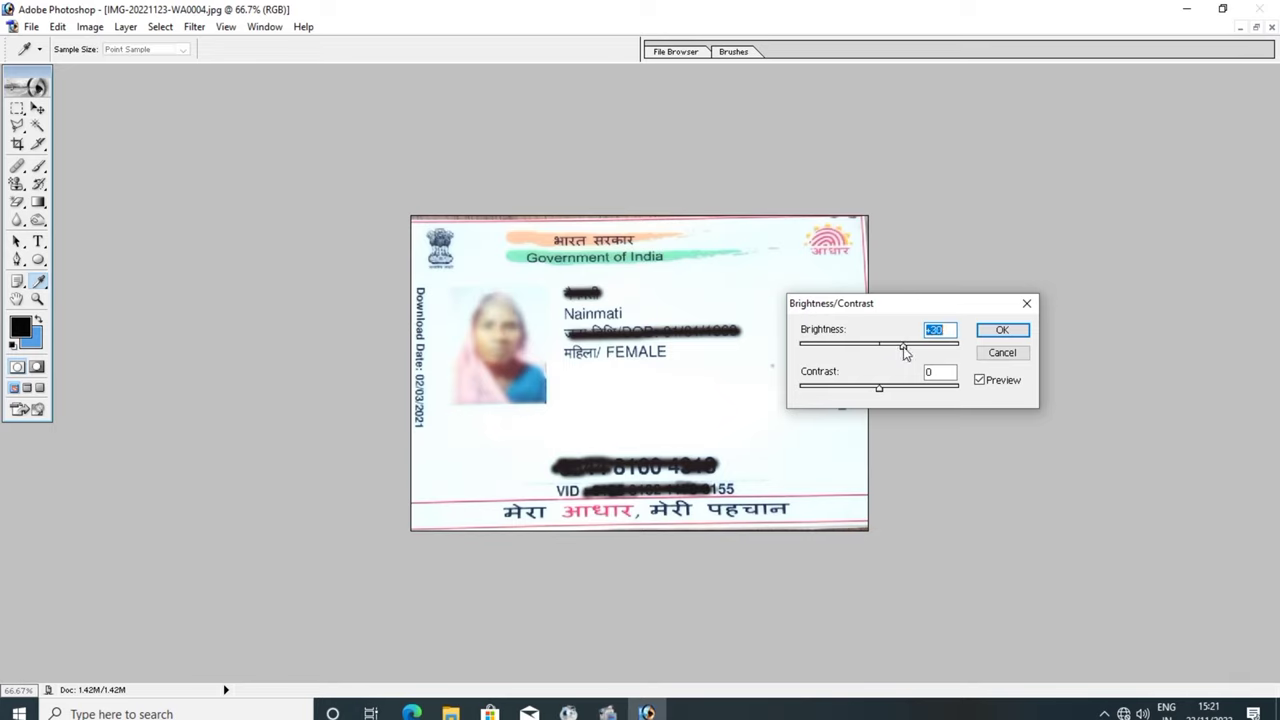
drag(880, 392, 890, 393)
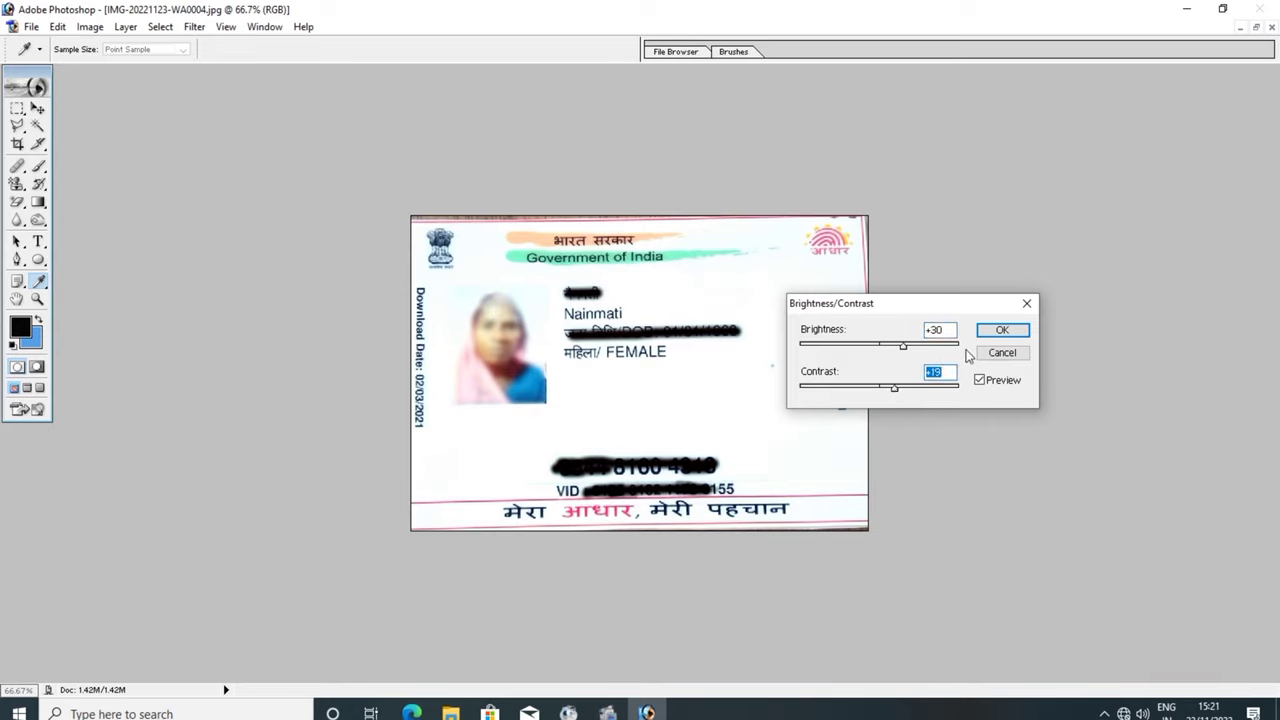
click(1002, 330)
key(c)
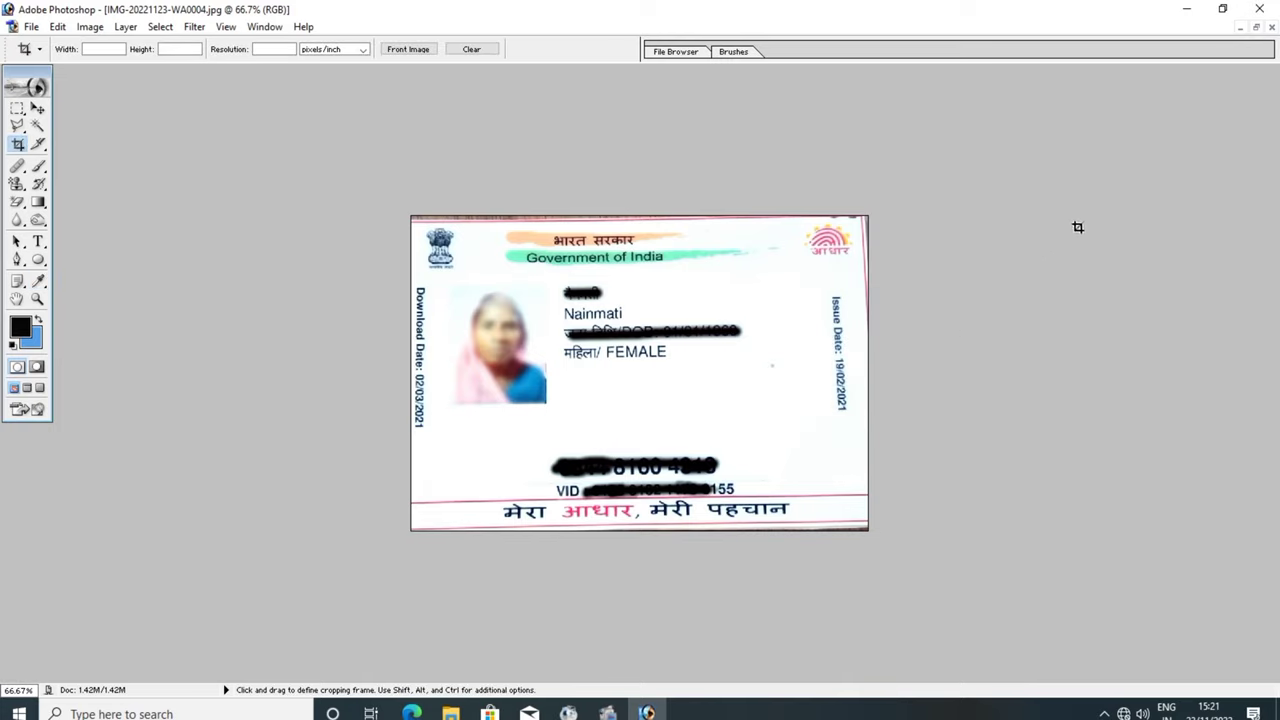
Step: Bring IMG-20221123-WA0003 to the front, maximized and zoomed to 66.7%
click(1257, 31)
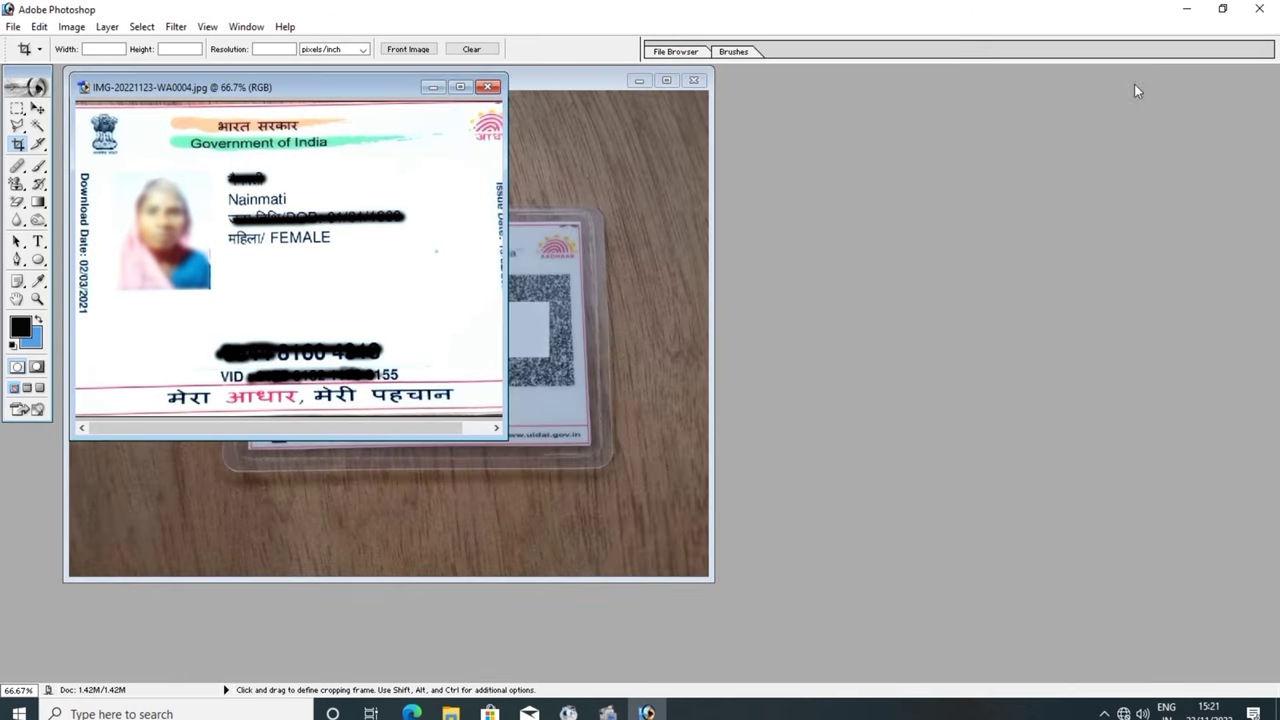
click(637, 220)
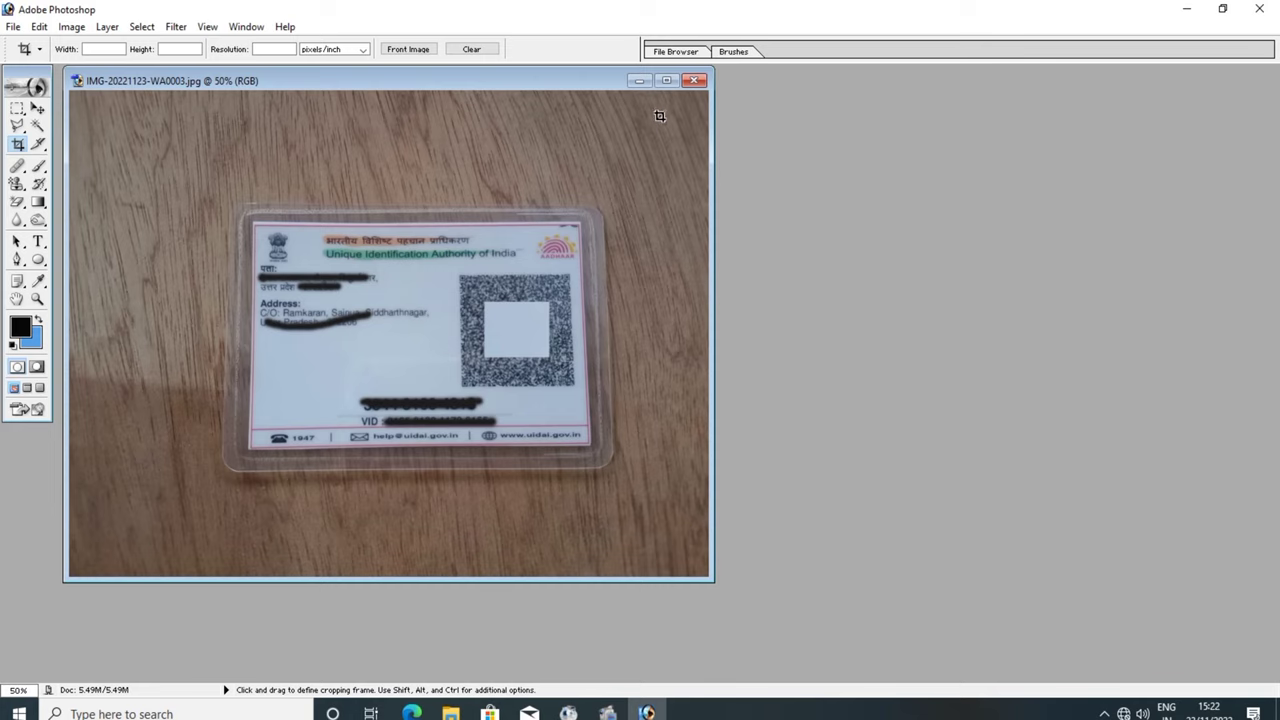
click(665, 82)
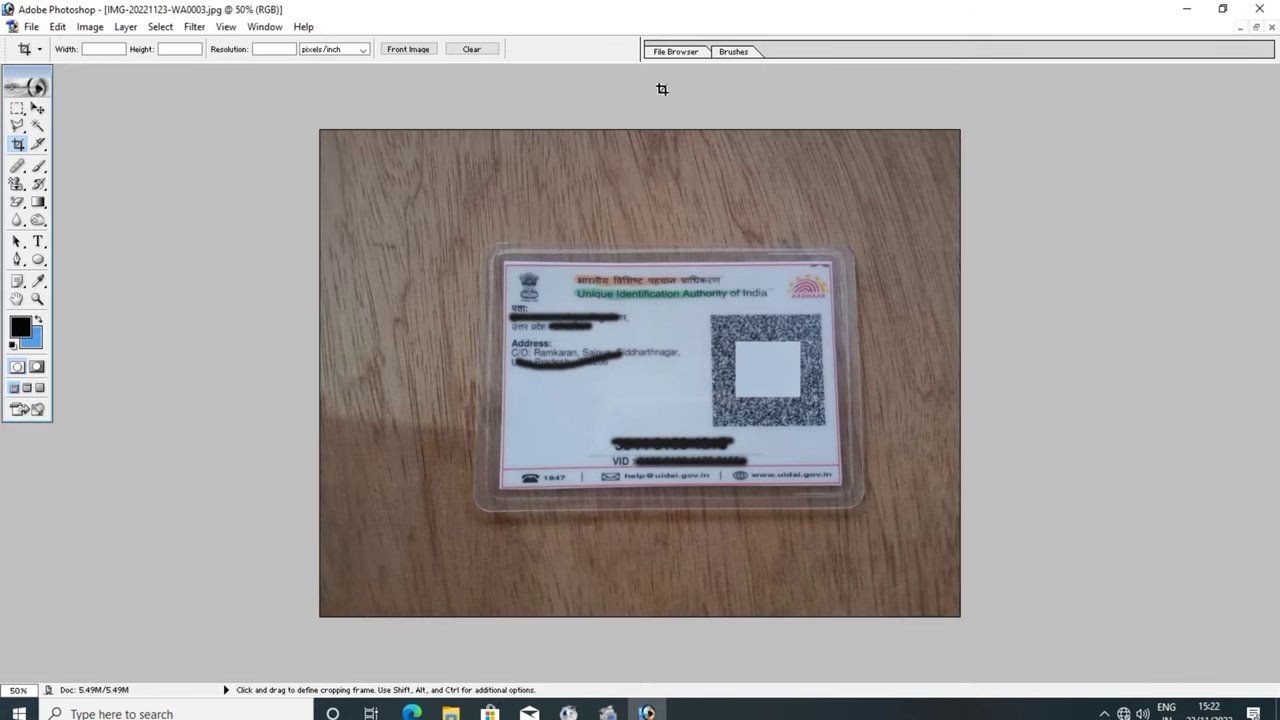
ctrl+click(628, 327)
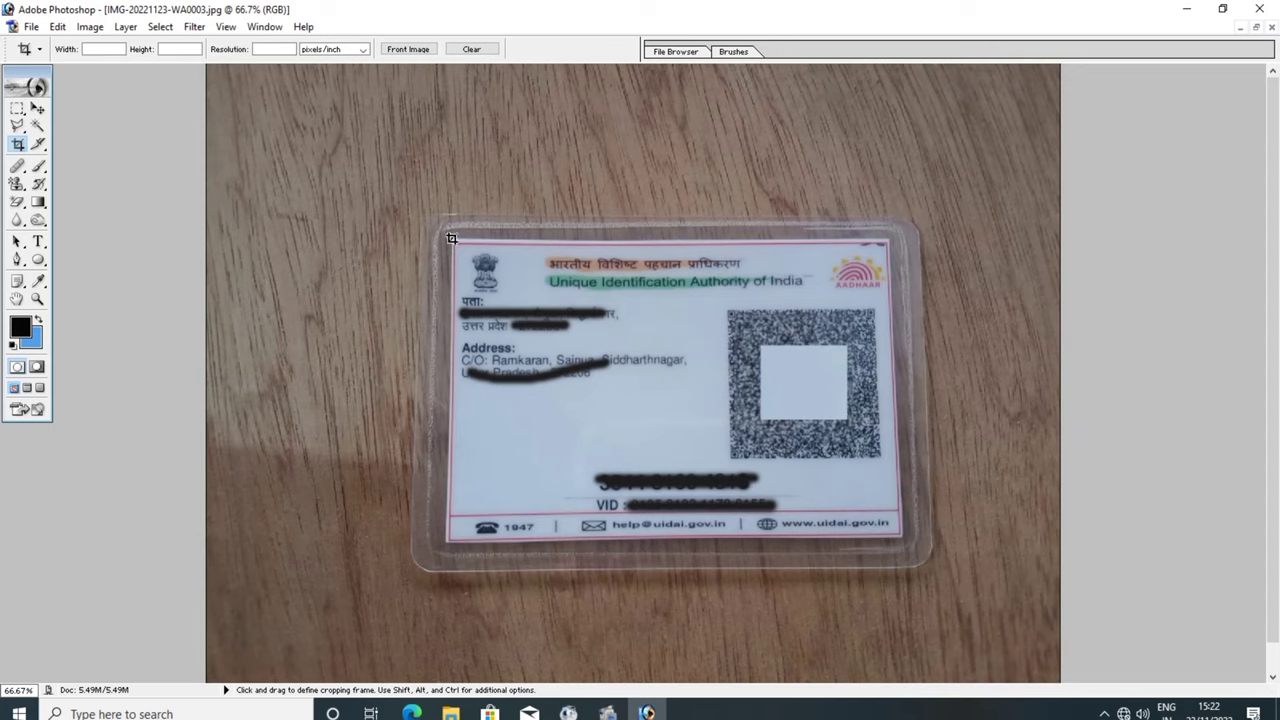
Step: Crop the back card photo to just the card, then apply Auto Levels
mouse_move(451, 238)
mouse_down()
mouse_move(575, 421)
mouse_move(647, 479)
mouse_move(790, 535)
mouse_move(893, 534)
mouse_up()
drag(898, 534, 900, 535)
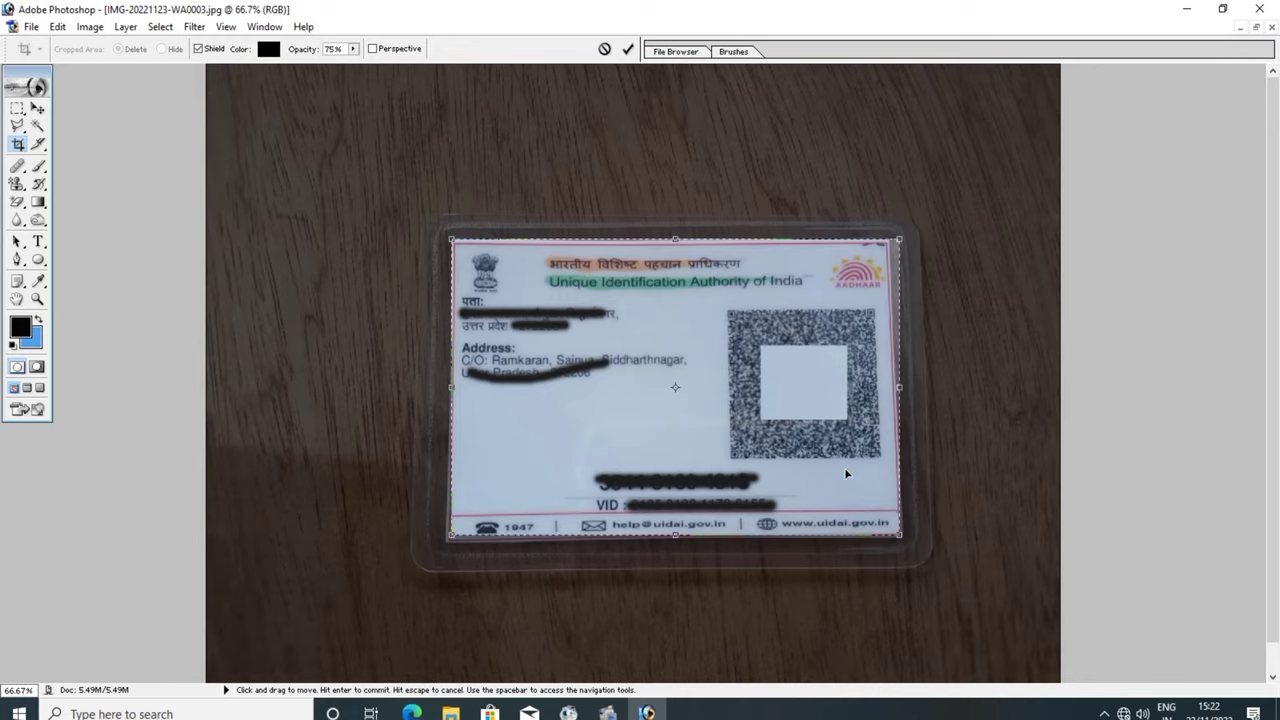
key(Down)
key(Down)
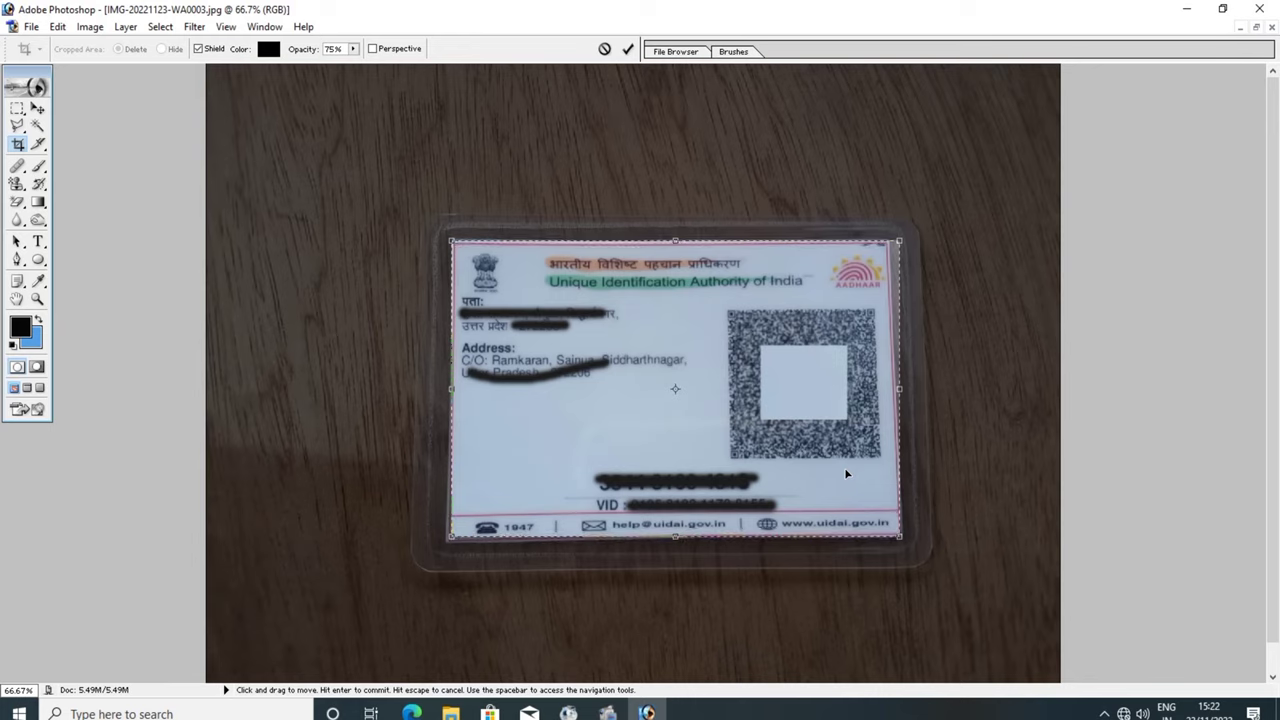
key(Down)
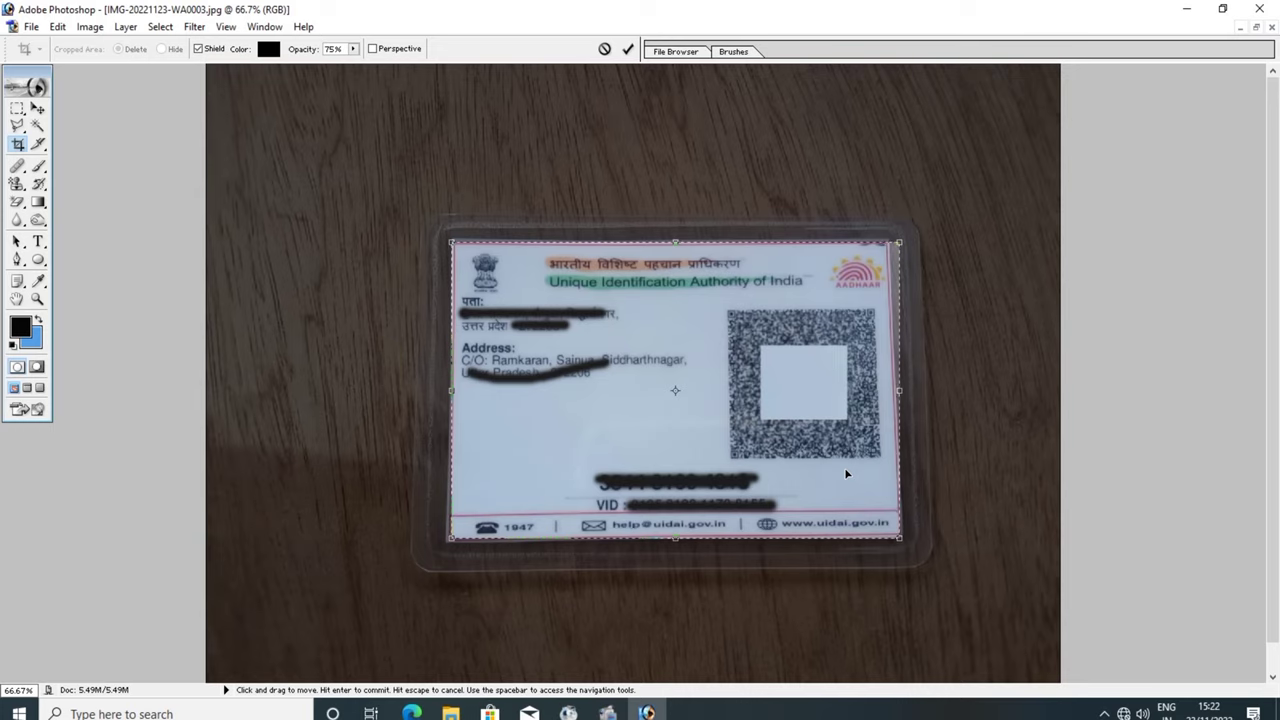
key(Return)
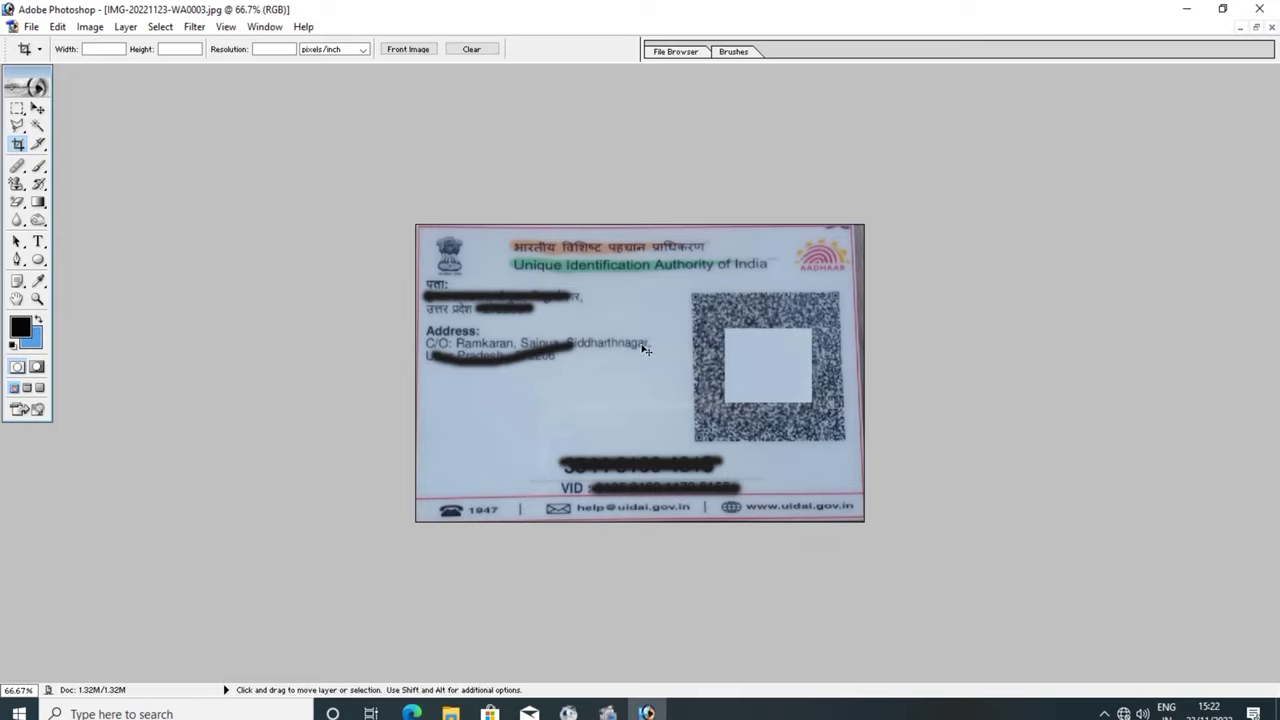
key(ctrl+shift+l)
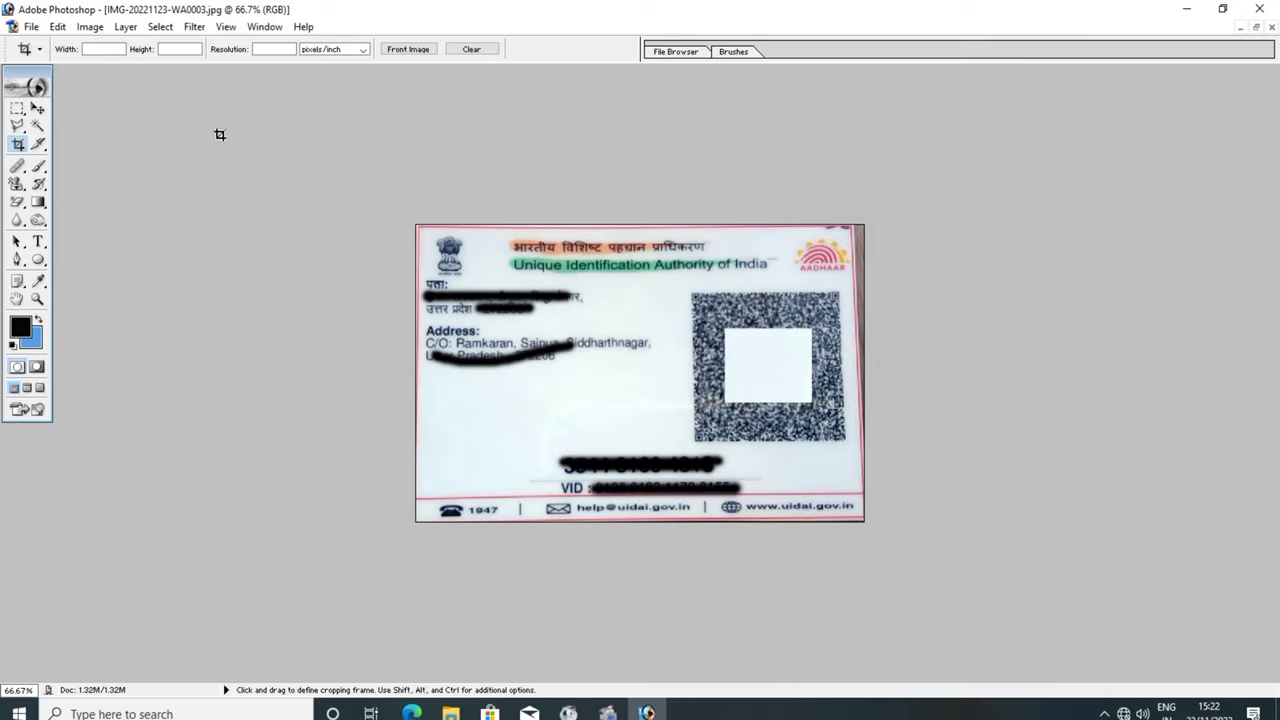
Step: Set Brightness to +31 and Contrast to +14 on the back card IMG-20221123-WA0003
click(90, 30)
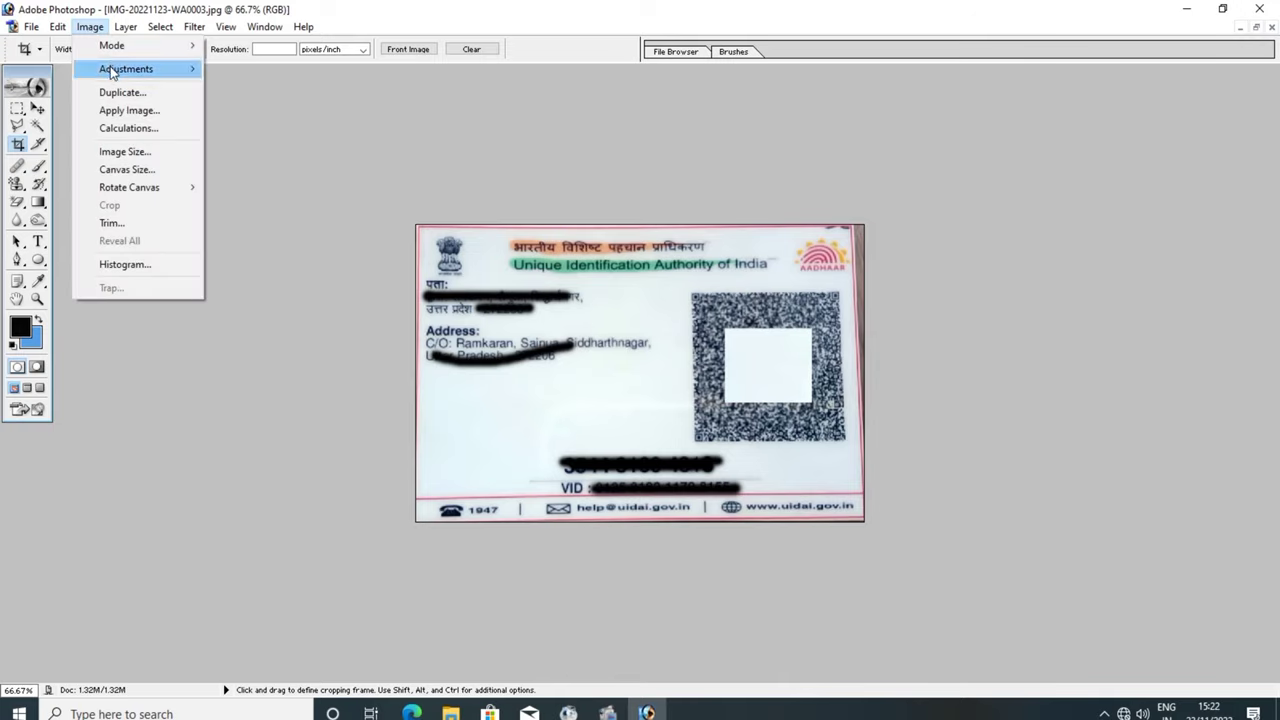
mouse_move(126, 69)
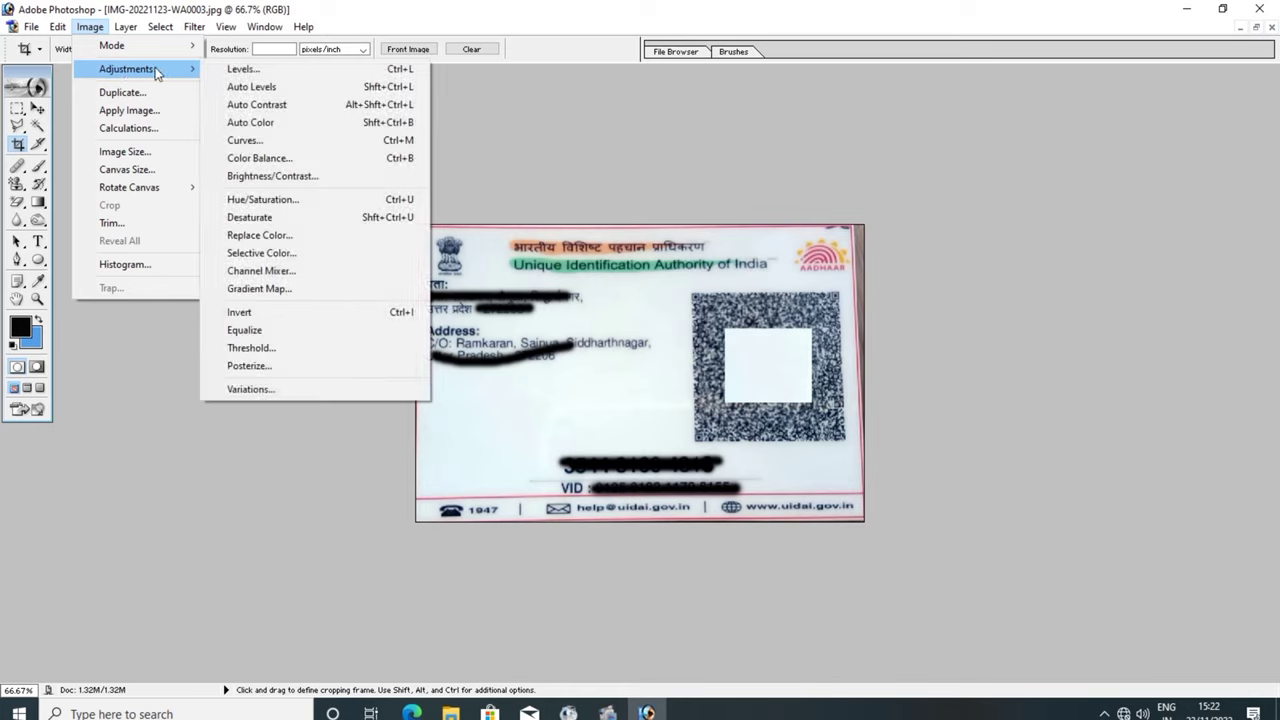
click(253, 178)
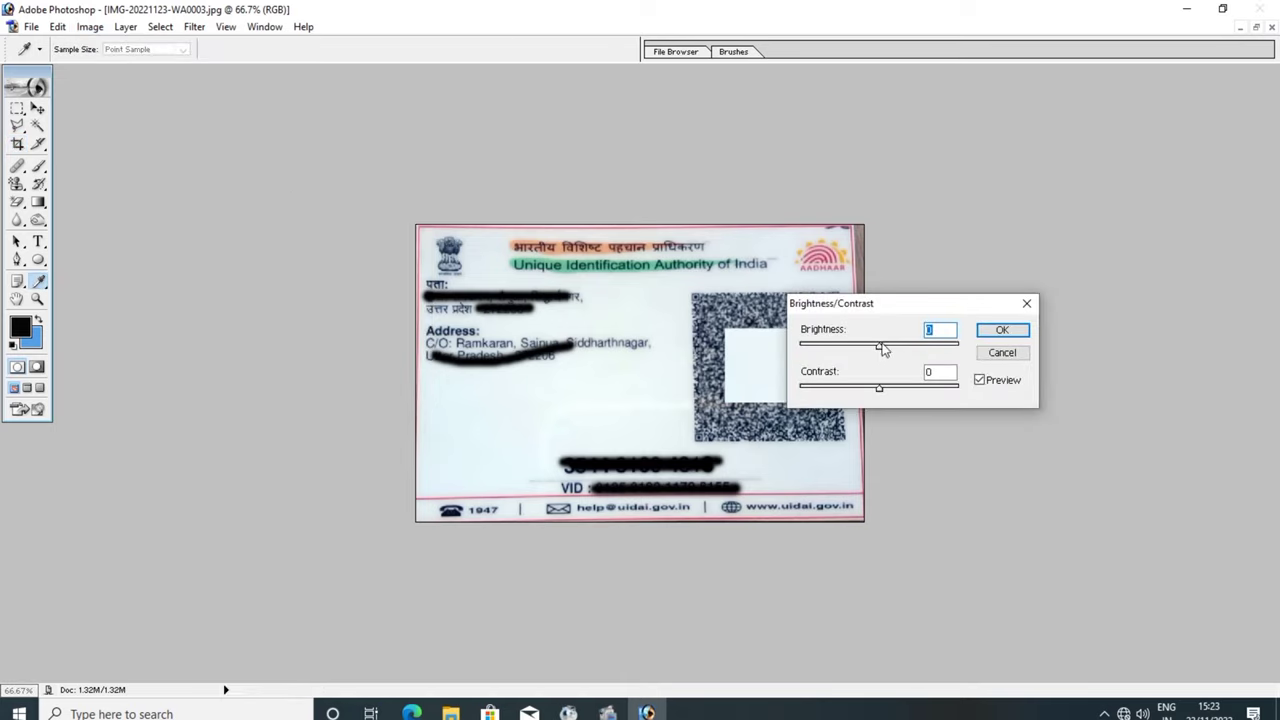
mouse_move(883, 348)
mouse_down()
mouse_move(904, 350)
mouse_move(892, 394)
mouse_up()
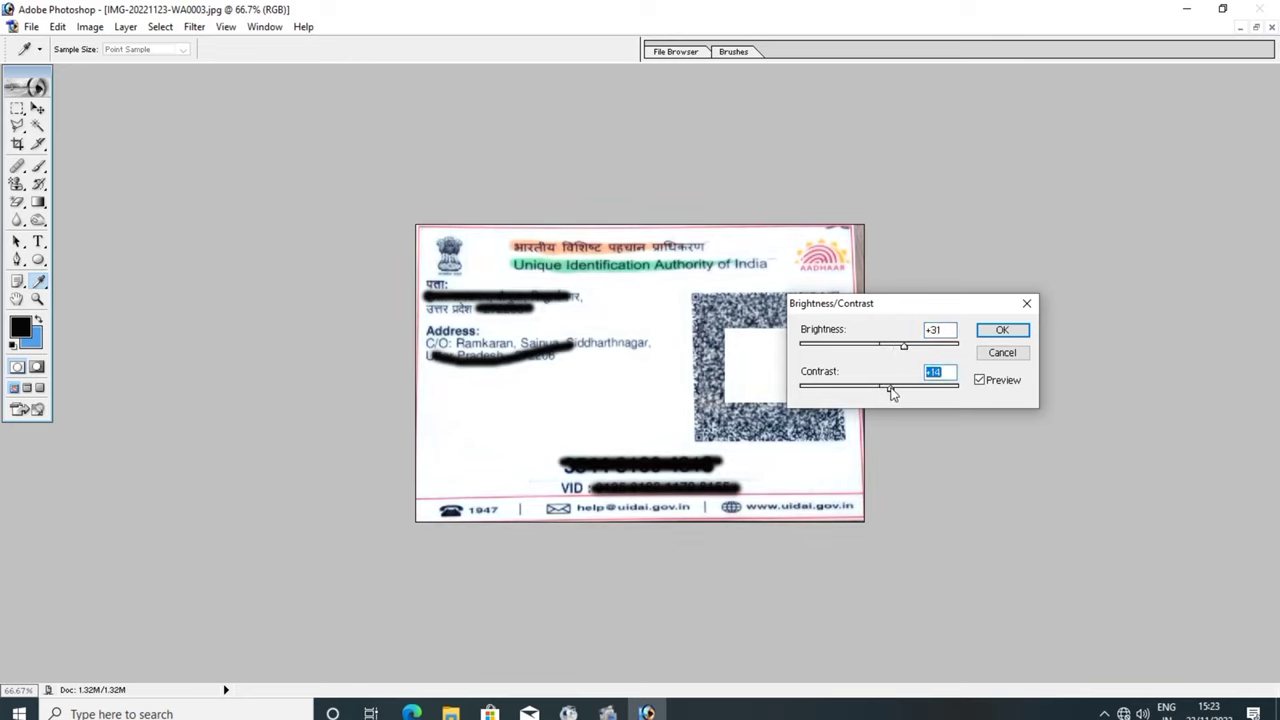
click(991, 331)
key(c)
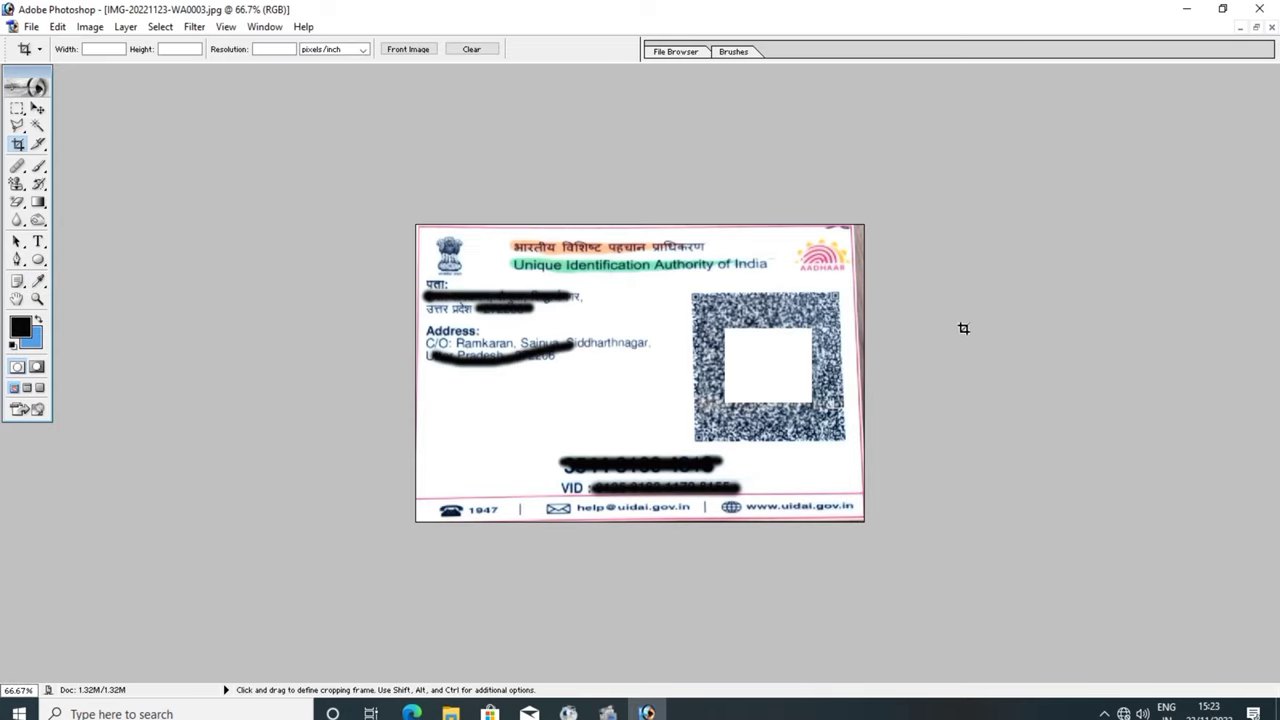
Step: Create Untitled-1 from the A4 preset: 210 × 297 mm, 300 ppi, RGB, white contents
click(1256, 28)
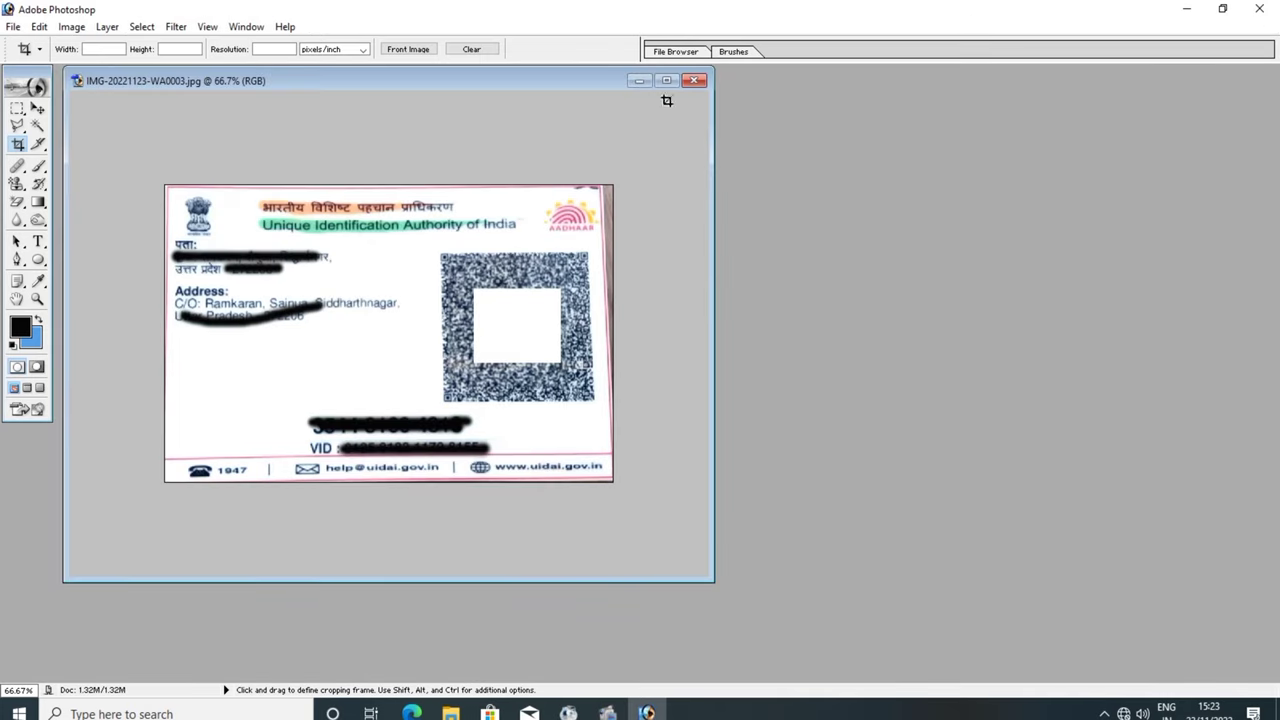
mouse_move(608, 82)
mouse_down()
mouse_move(770, 150)
mouse_move(861, 112)
mouse_up()
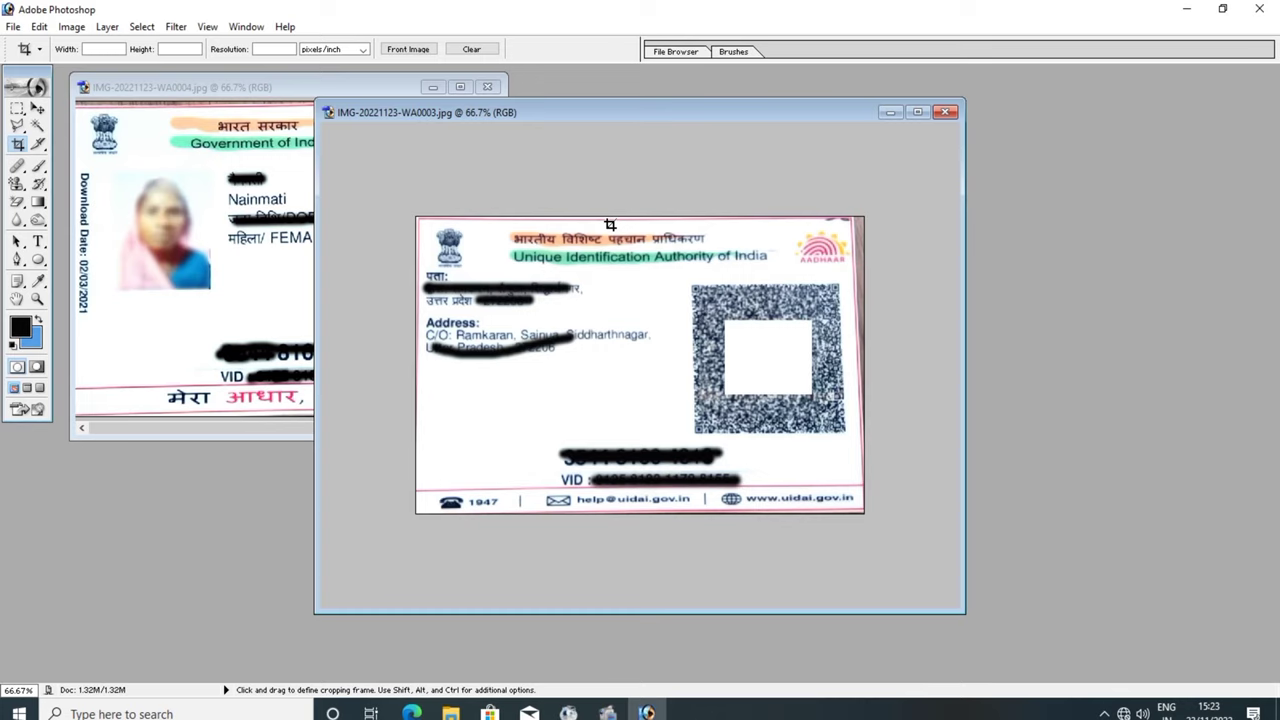
key(ctrl+n)
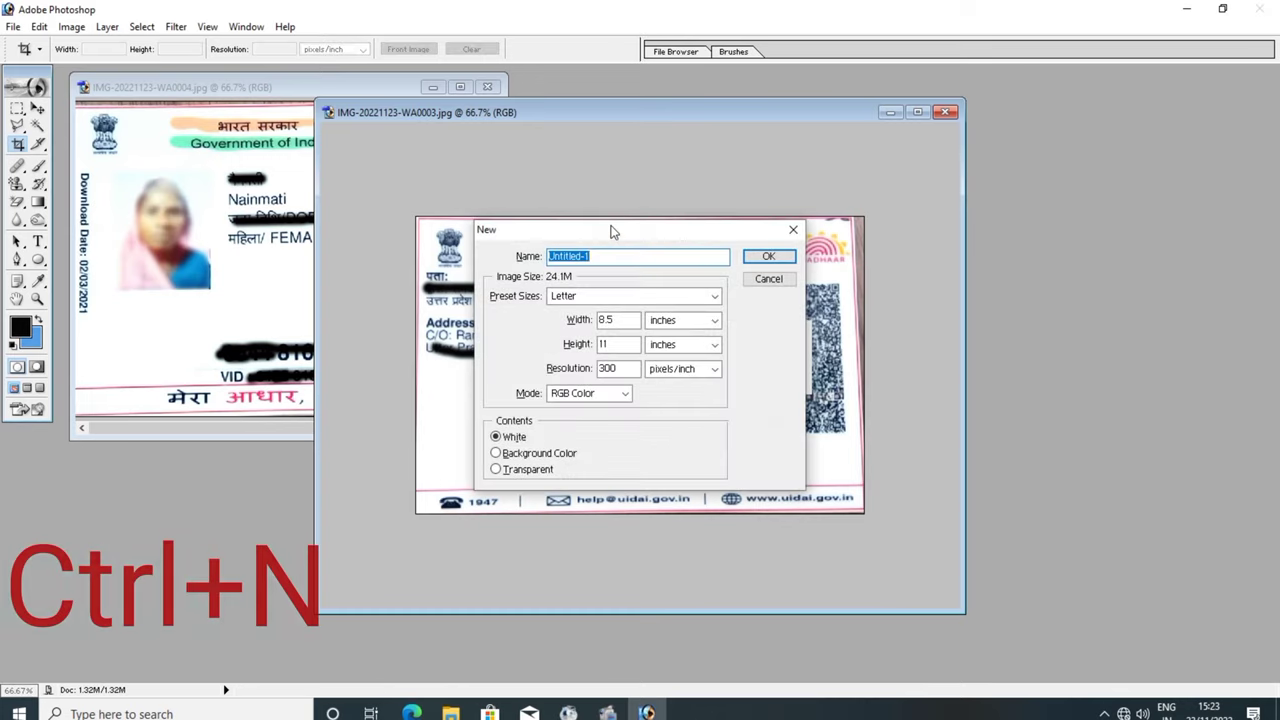
click(590, 296)
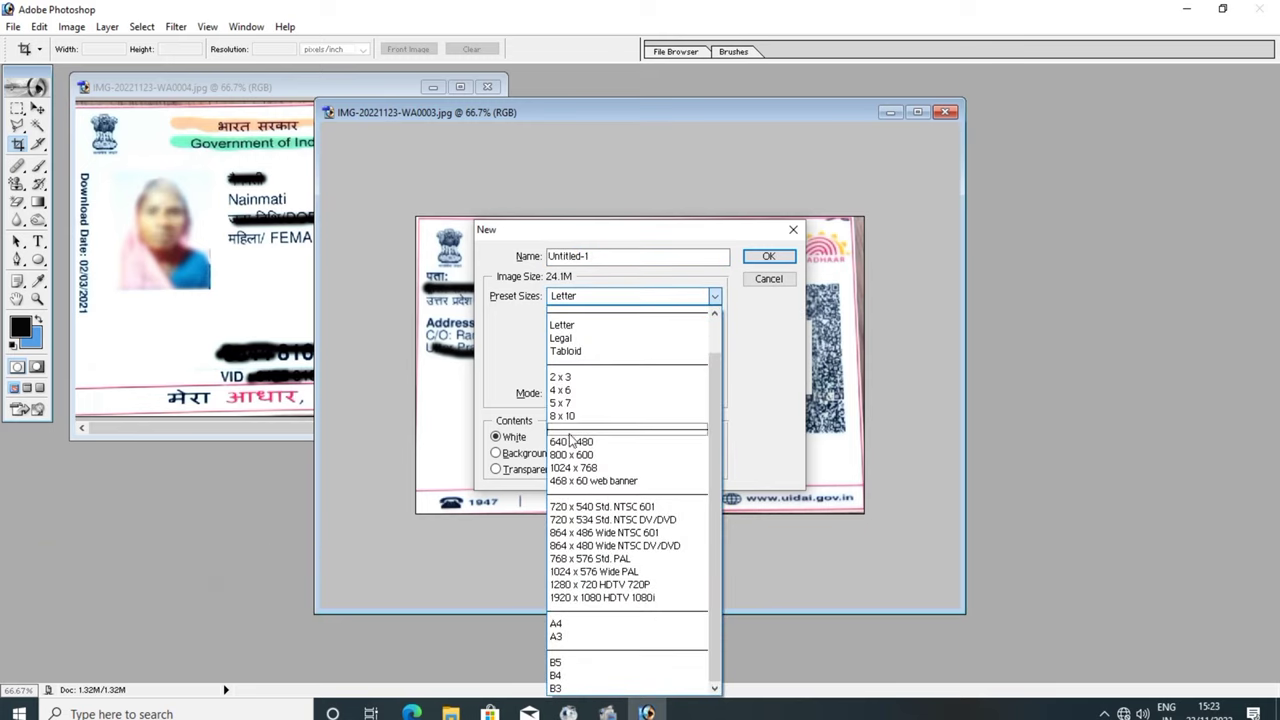
click(556, 625)
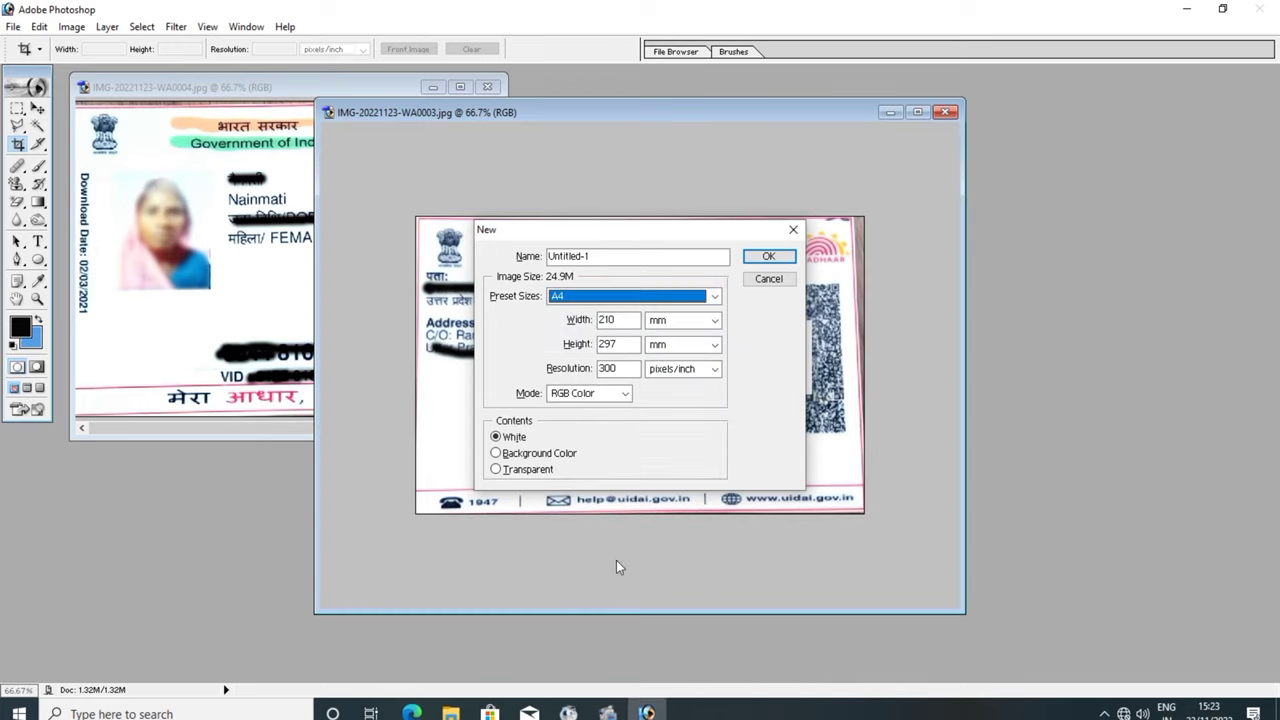
click(766, 257)
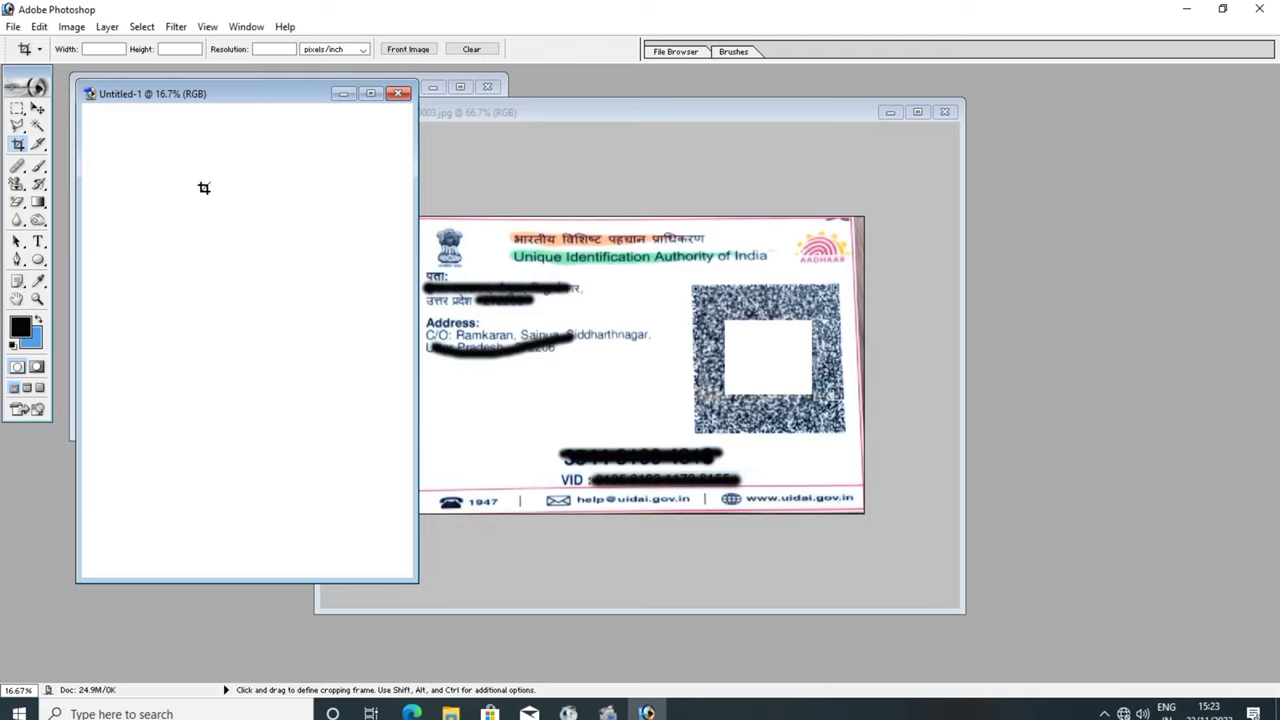
Step: Copy the back card image onto the A4 page with the Move tool
click(39, 109)
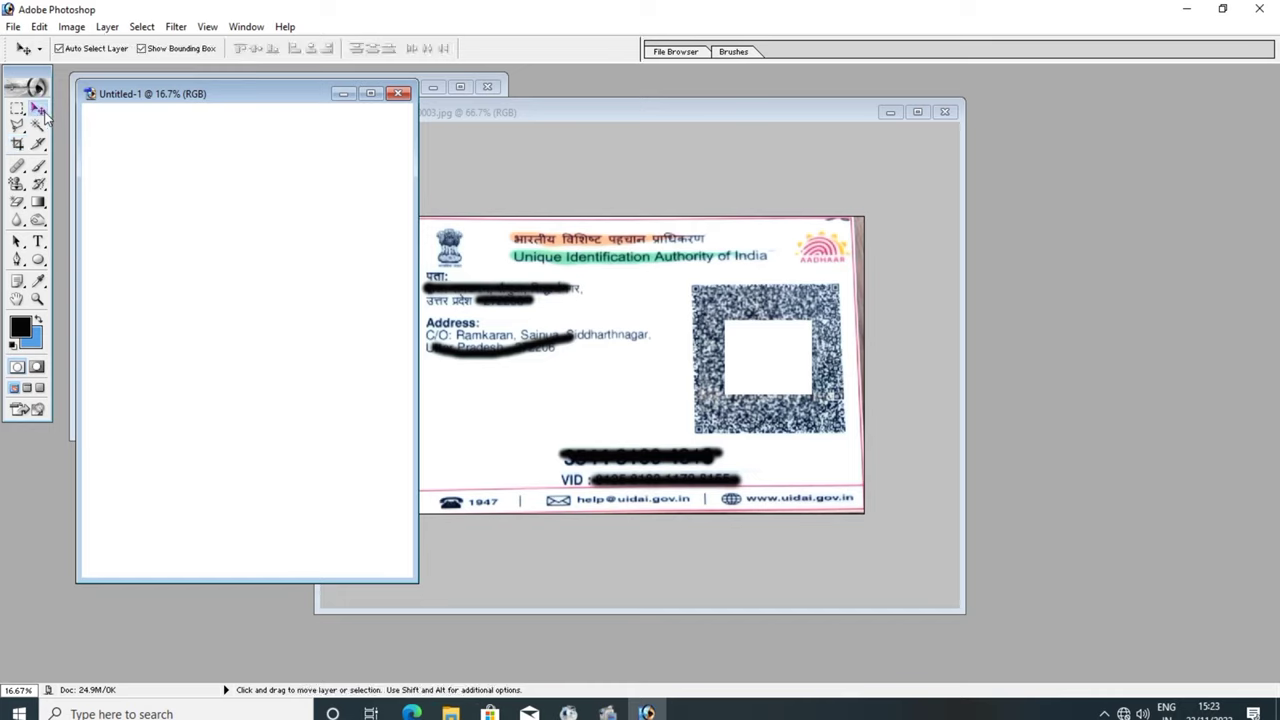
click(478, 275)
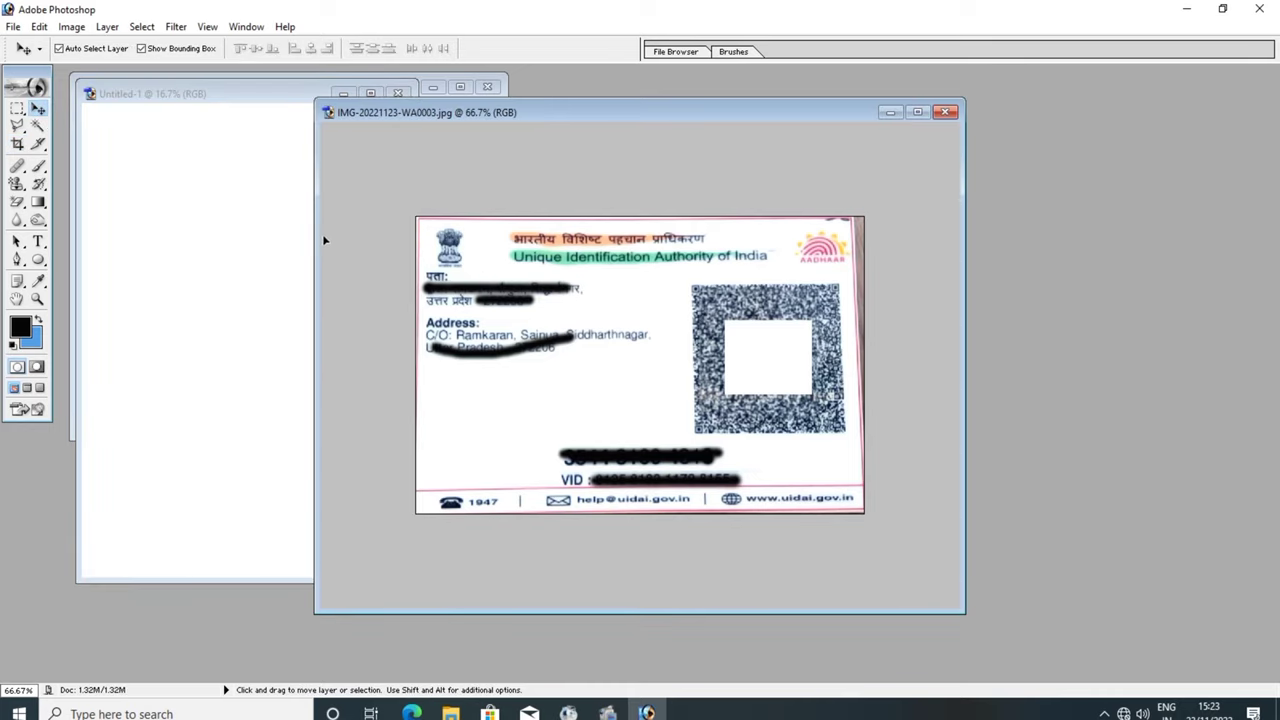
drag(324, 240, 266, 229)
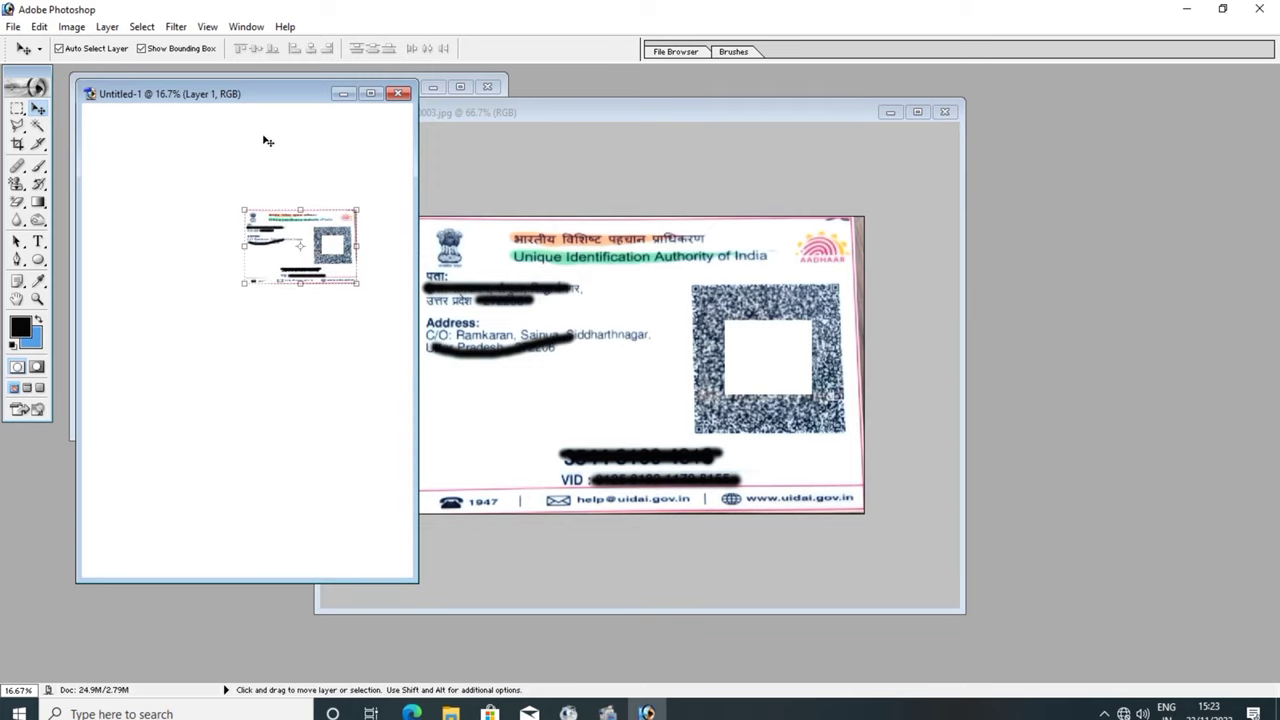
drag(263, 93, 603, 106)
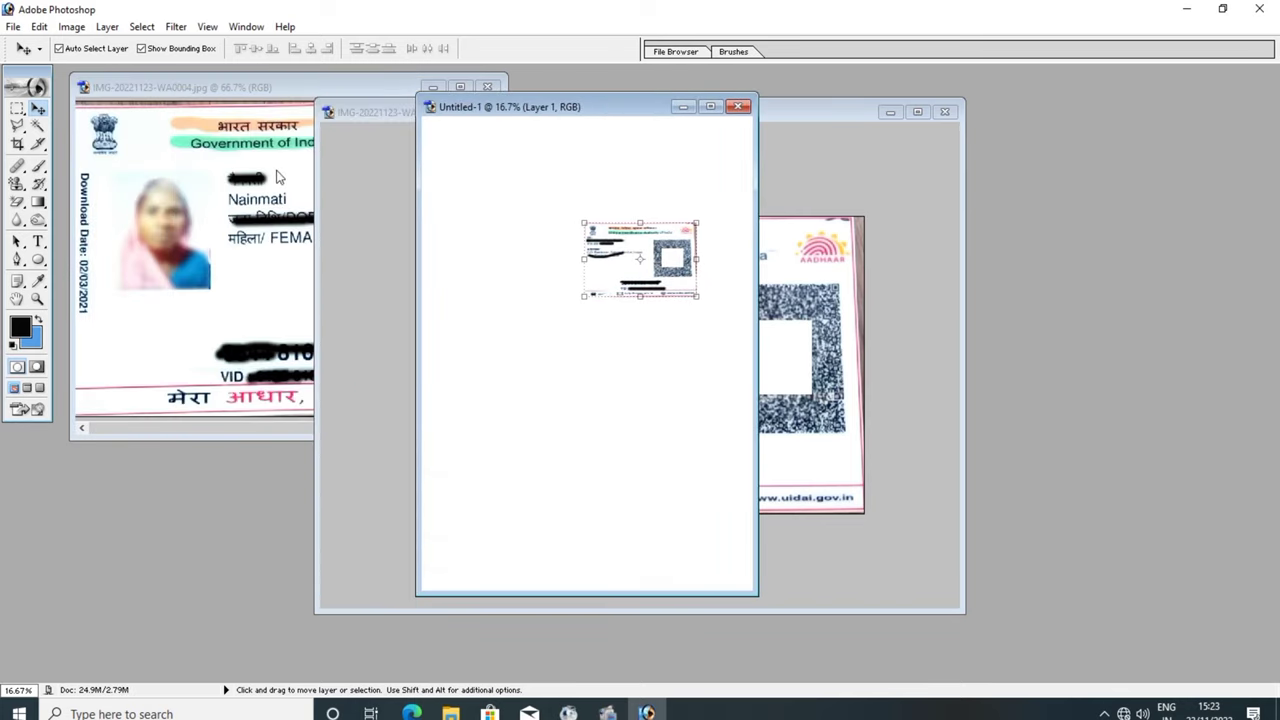
Step: Copy the front card onto the A4 page and arrange both cards side by side at the top
click(245, 170)
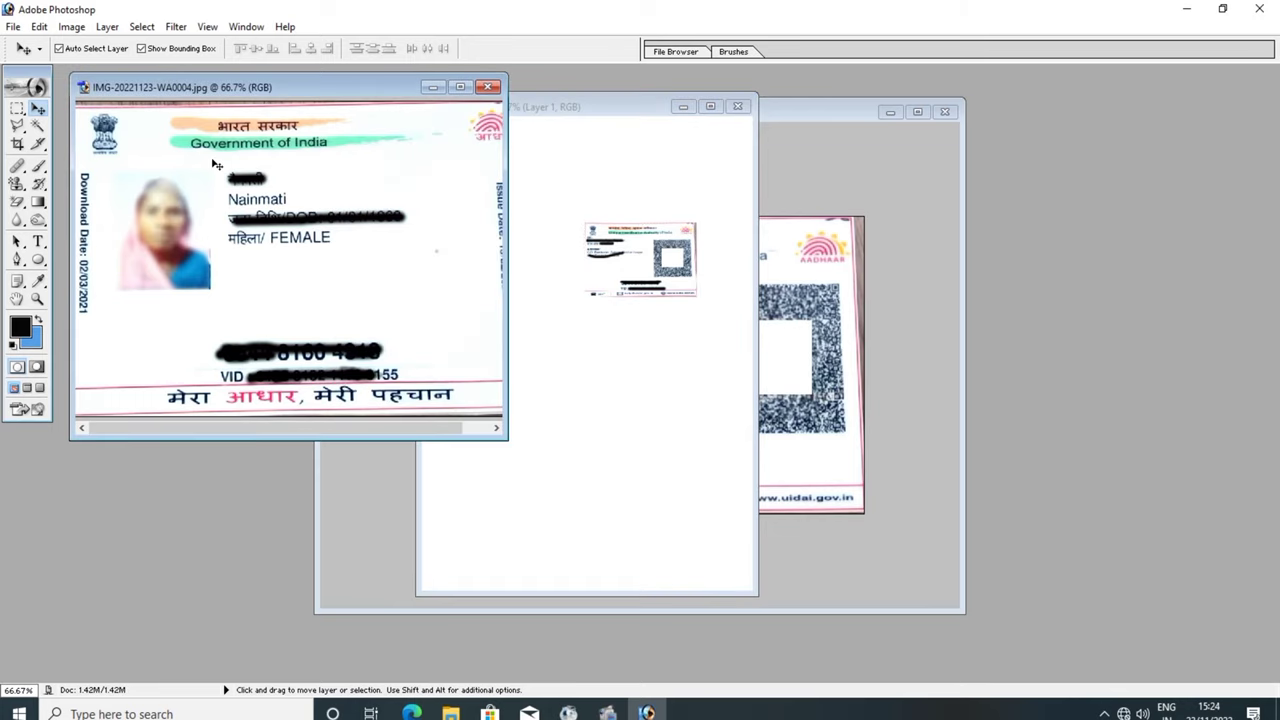
drag(500, 187, 550, 194)
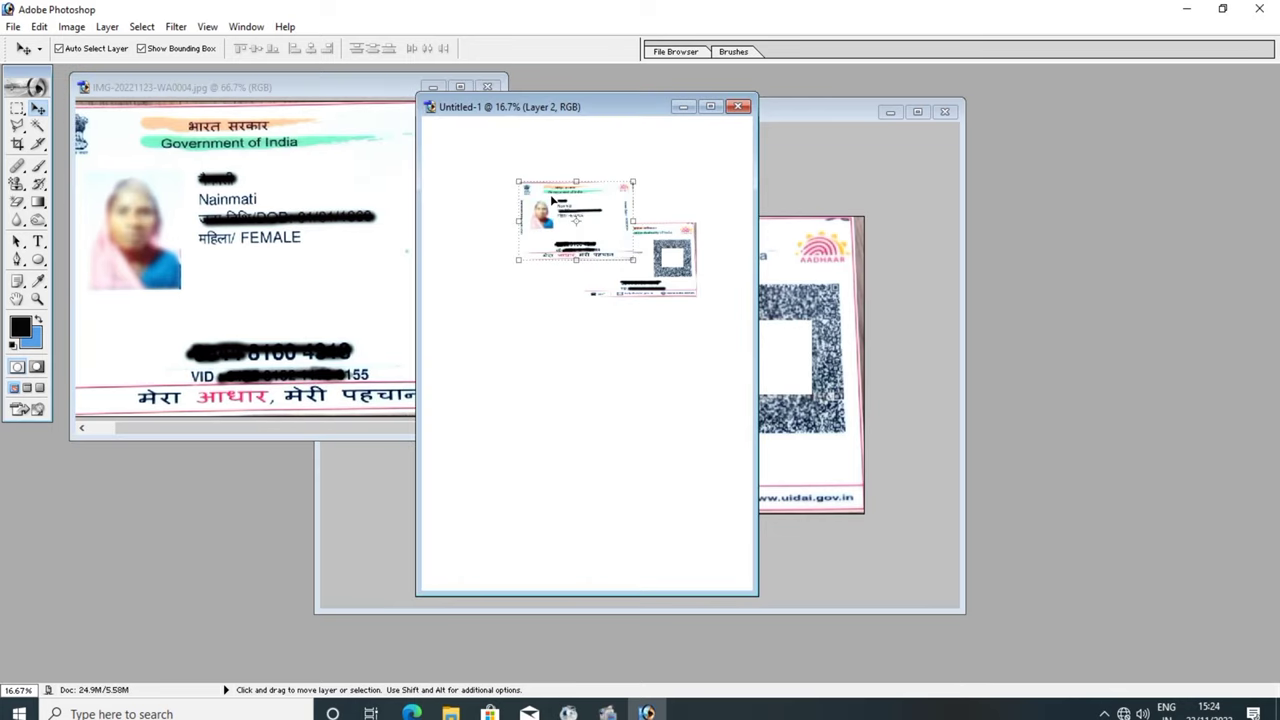
click(710, 106)
drag(616, 222, 552, 203)
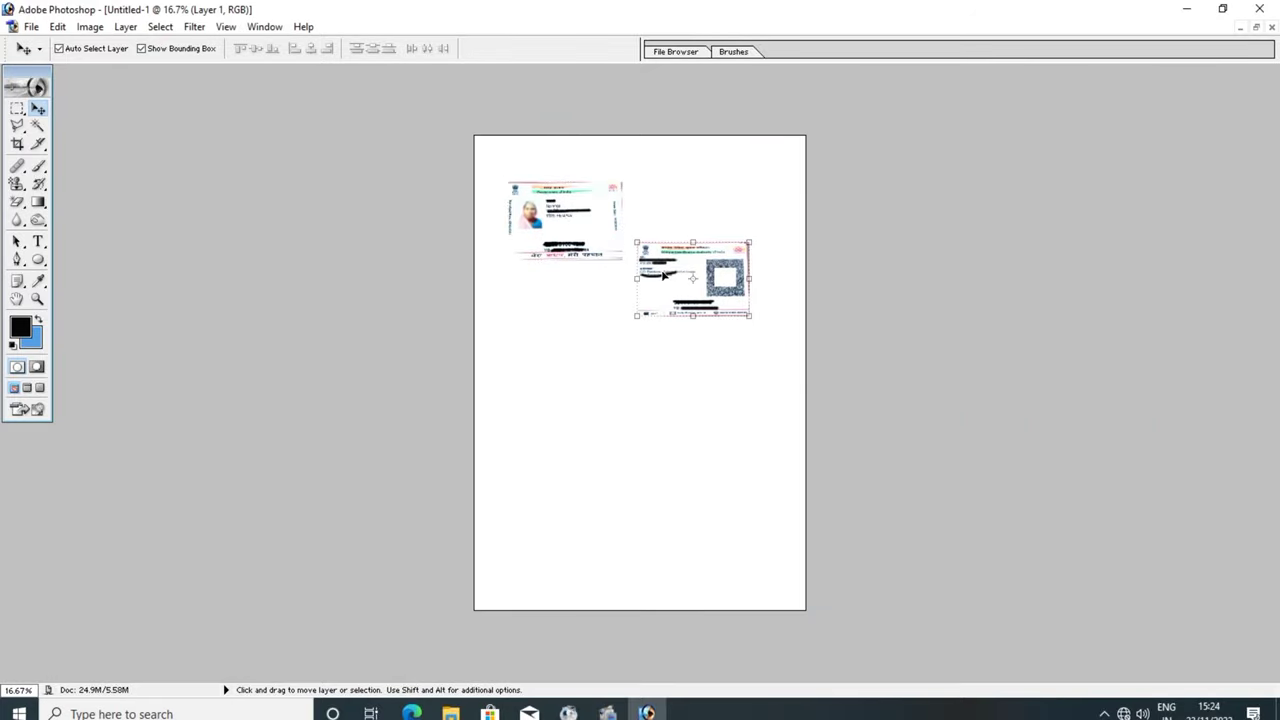
drag(668, 277, 660, 217)
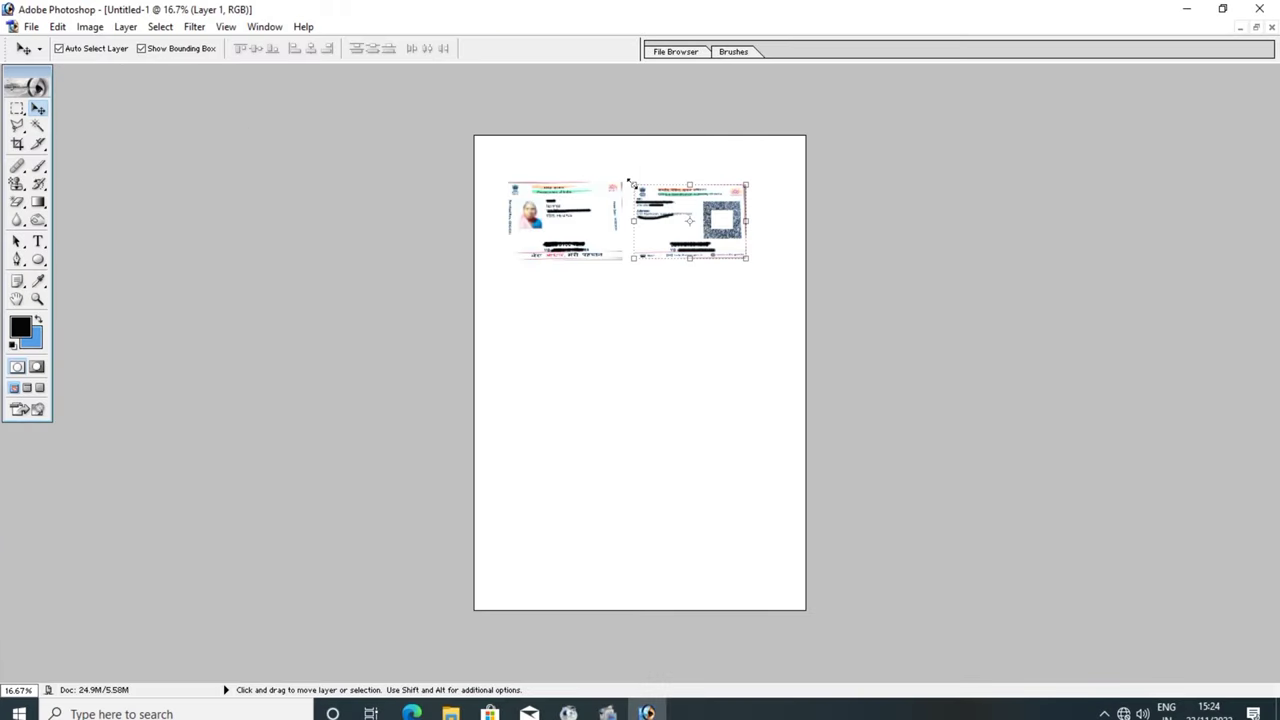
Step: Scale the back card up proportionally and shift it slightly right and down
key(shift)
drag(631, 186, 600, 161)
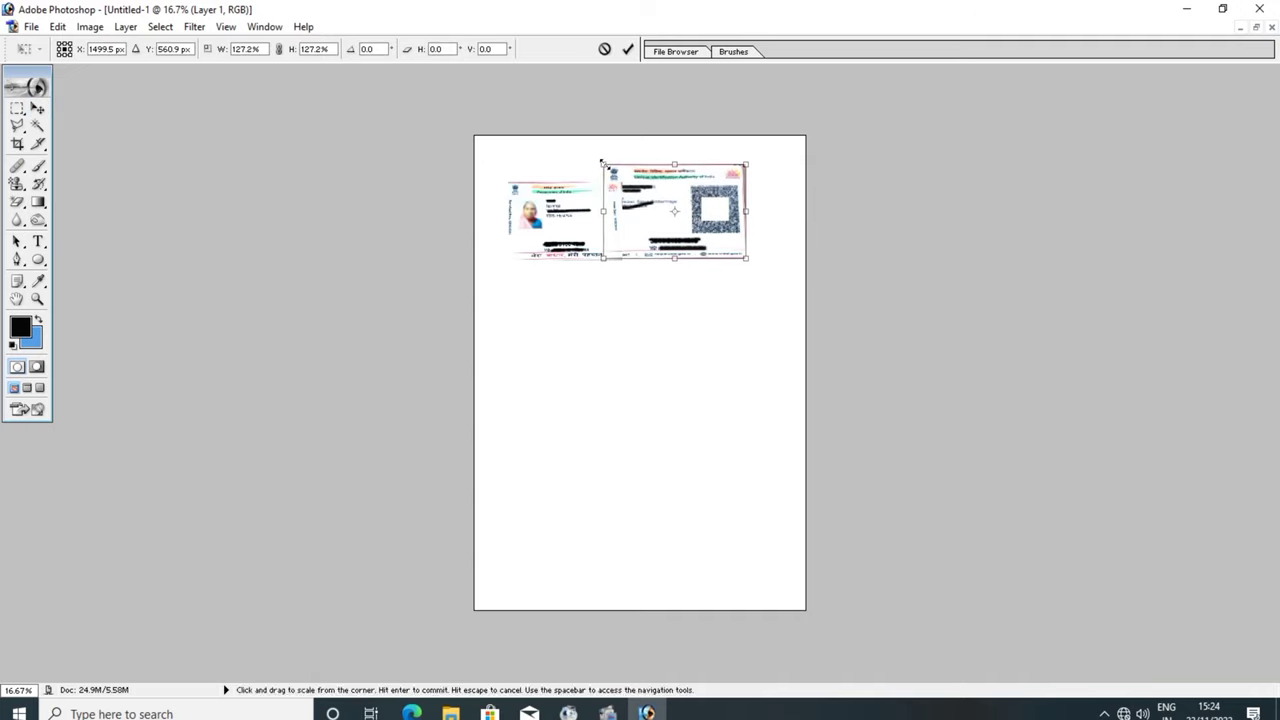
key(Return)
drag(642, 193, 679, 200)
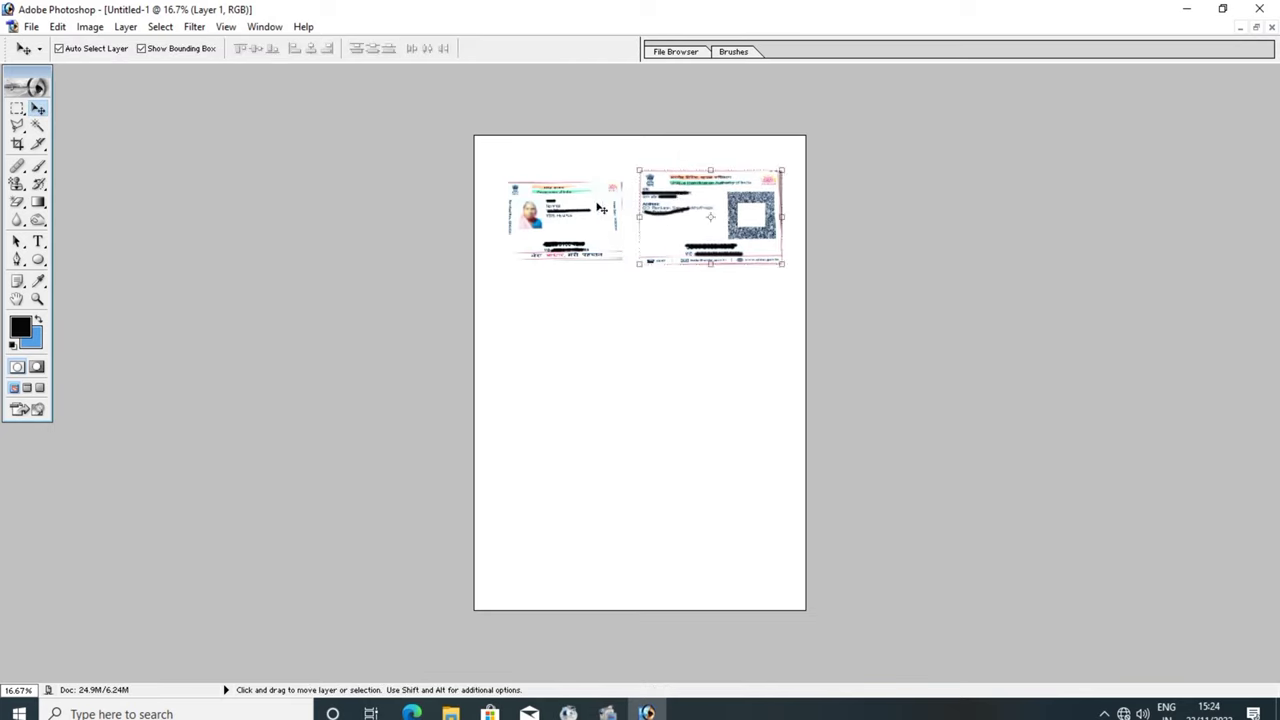
Step: Enlarge the front card proportionally to about 115% and nudge it right
click(601, 208)
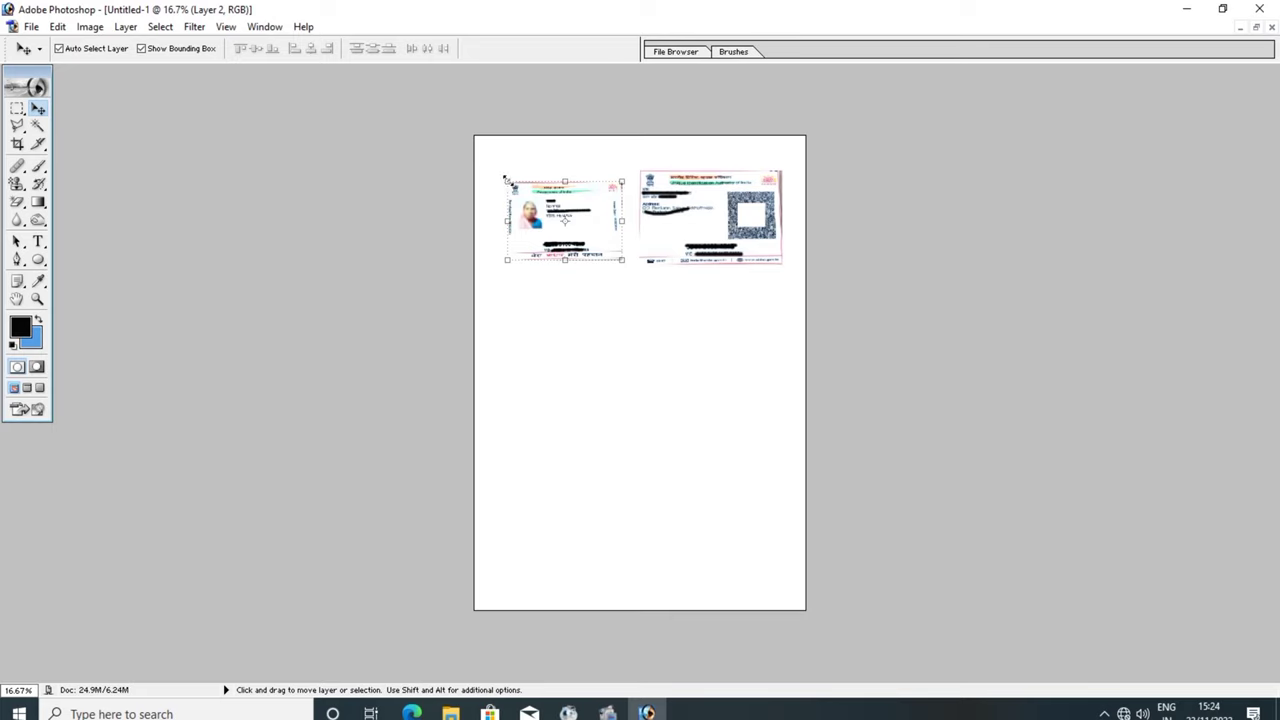
drag(507, 181, 490, 163)
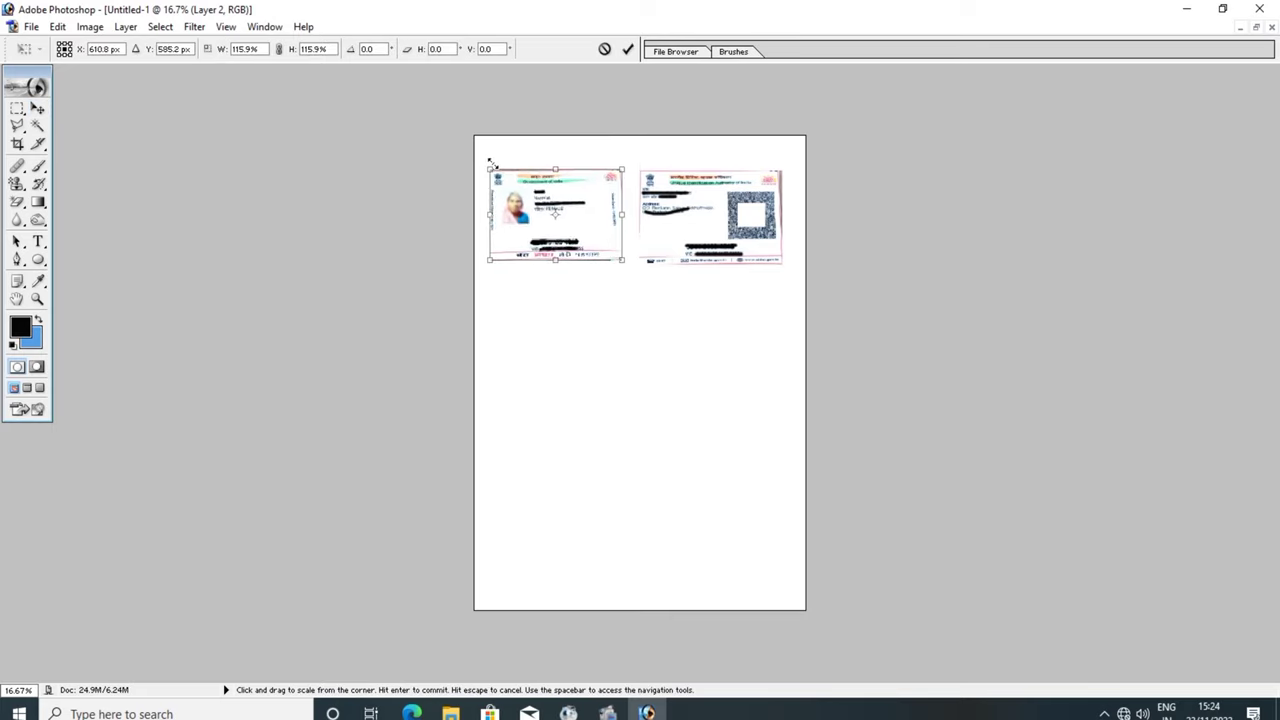
key(Return)
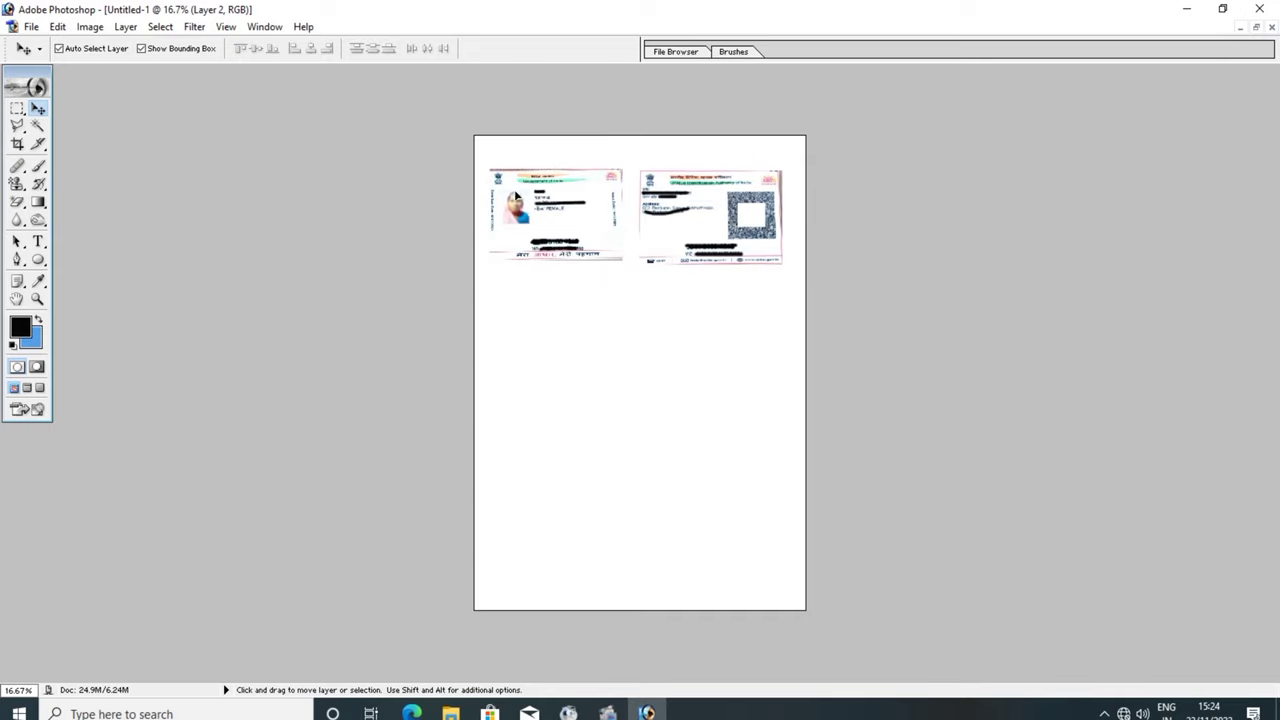
drag(512, 193, 524, 199)
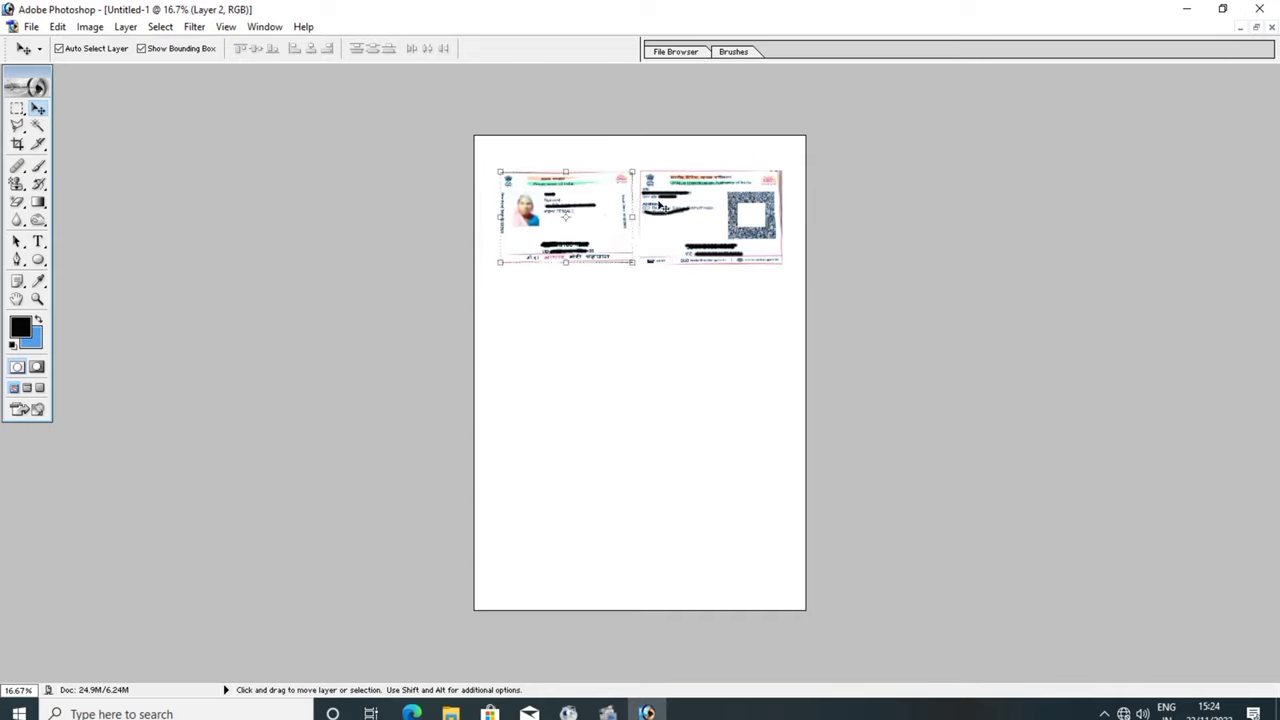
Step: Select both cards, nudge them up-left, scale them together to 104.2%, and lower them slightly
key(shift)
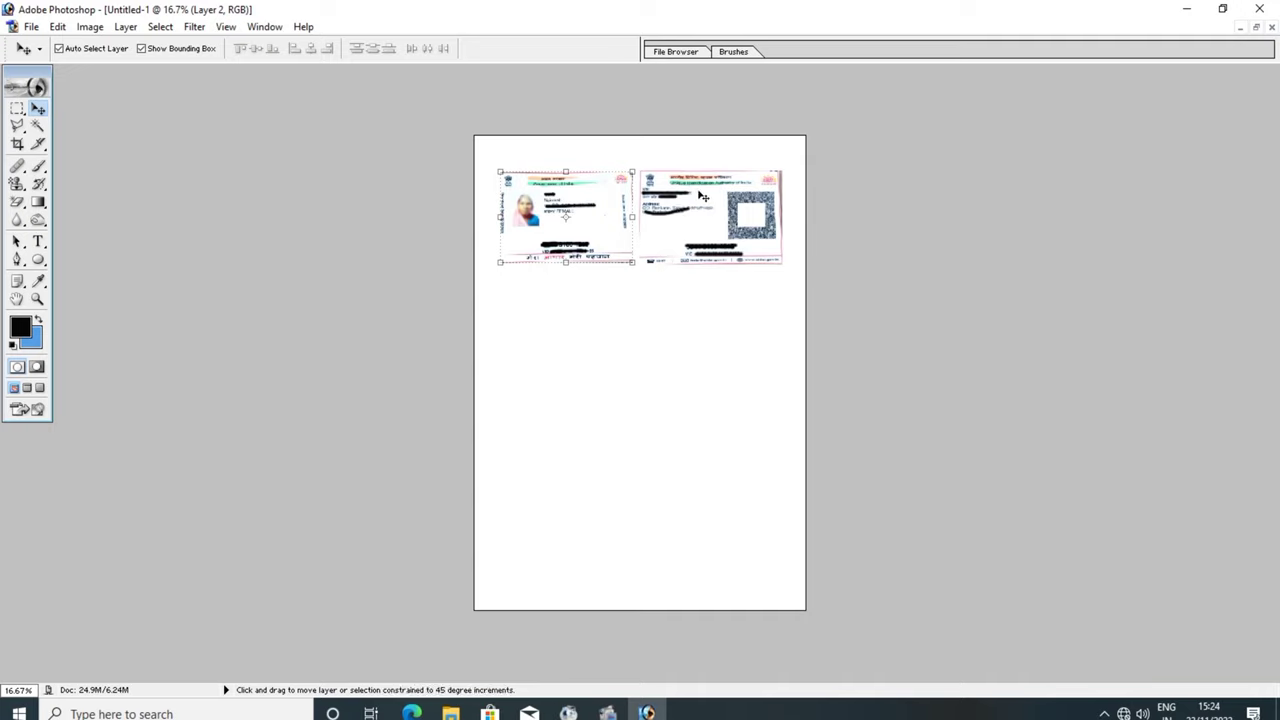
shift+click(703, 197)
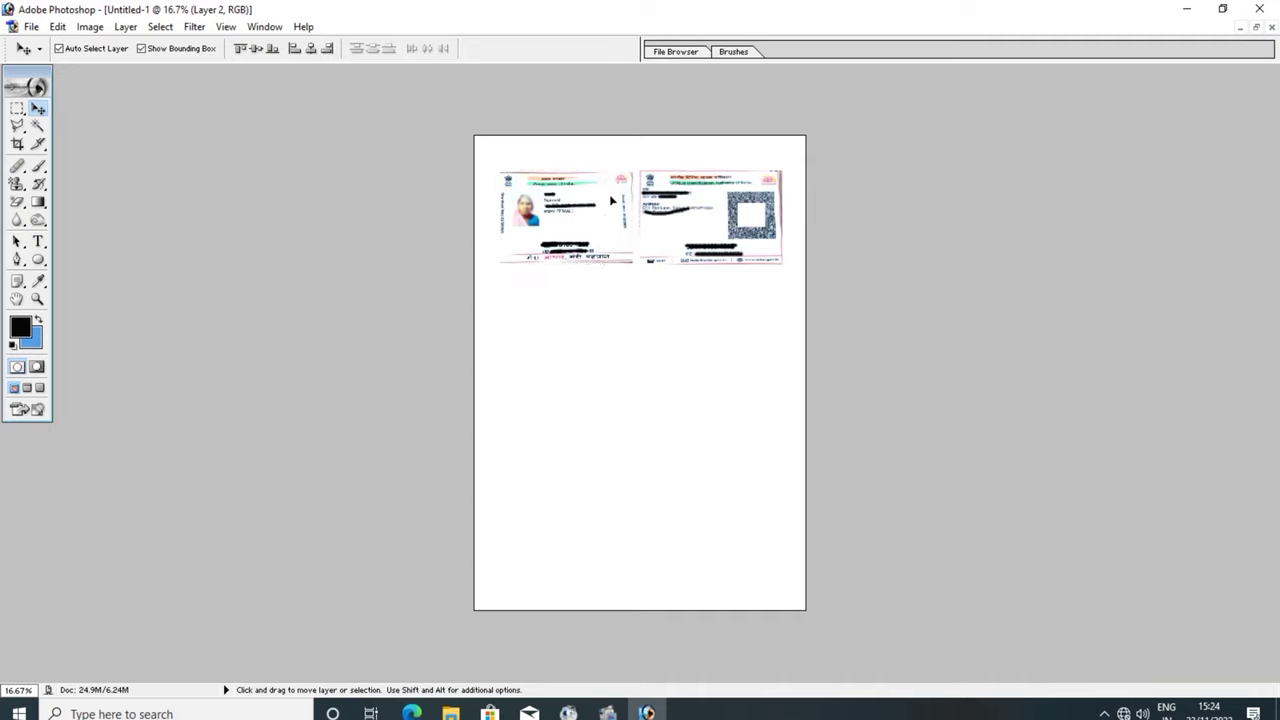
key(shift+Left)
key(shift+Left)
key(shift+Left)
key(shift+Up)
key(shift+Up)
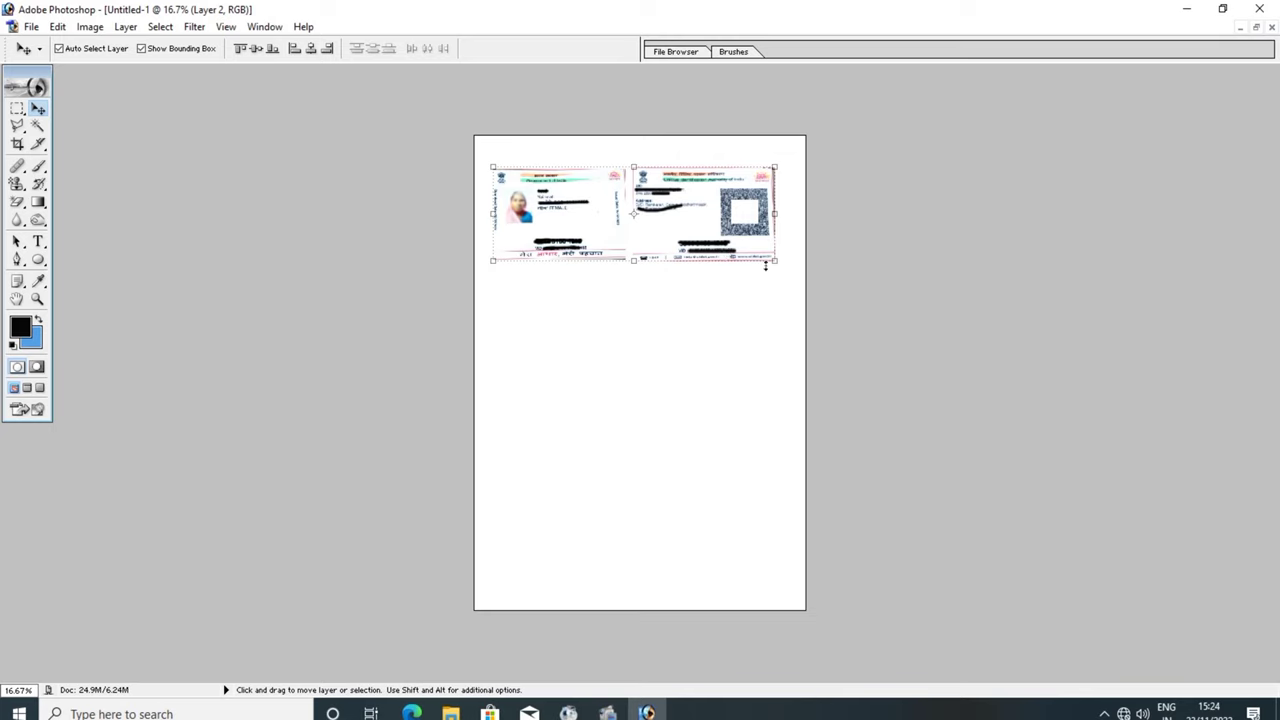
click(777, 264)
drag(778, 264, 790, 268)
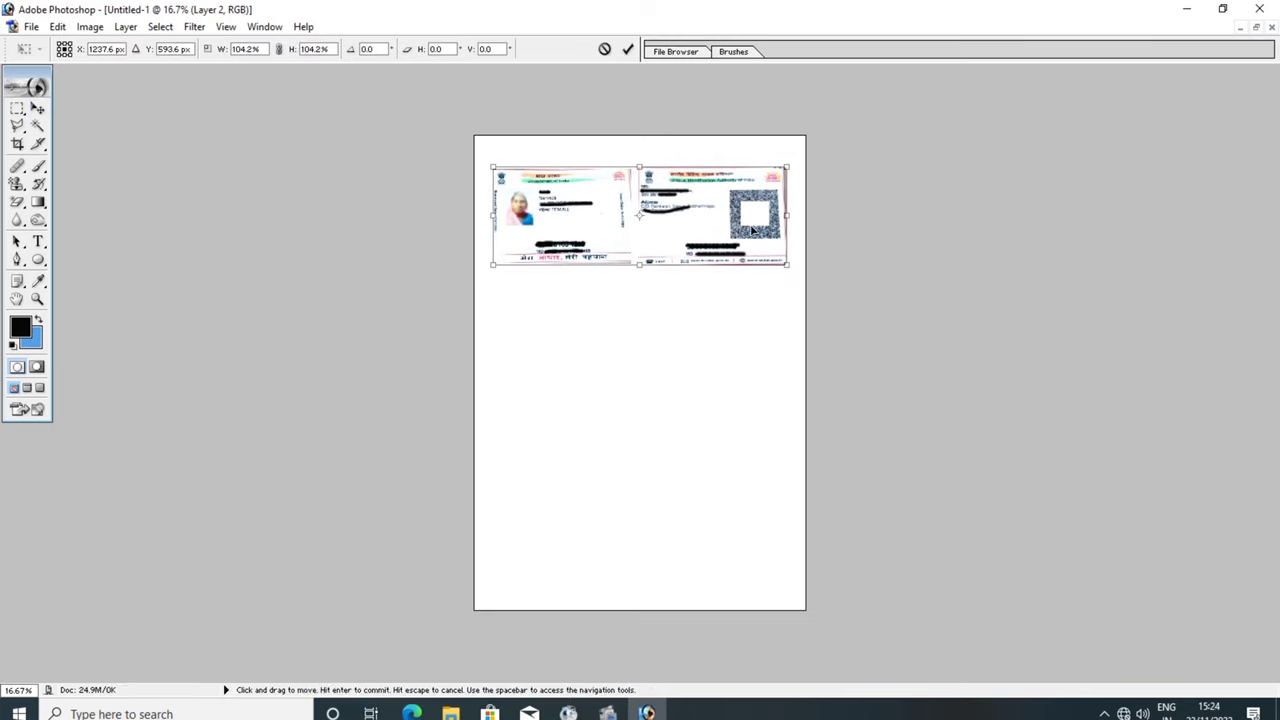
drag(750, 230, 748, 236)
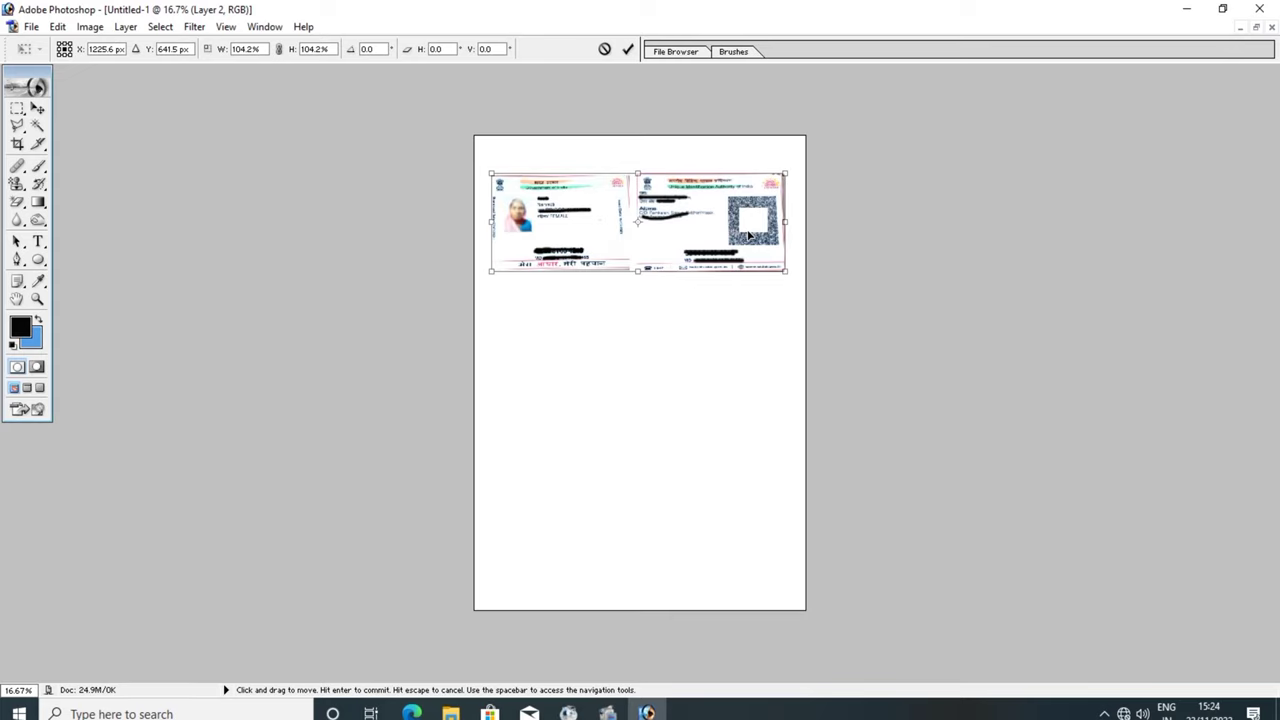
key(Return)
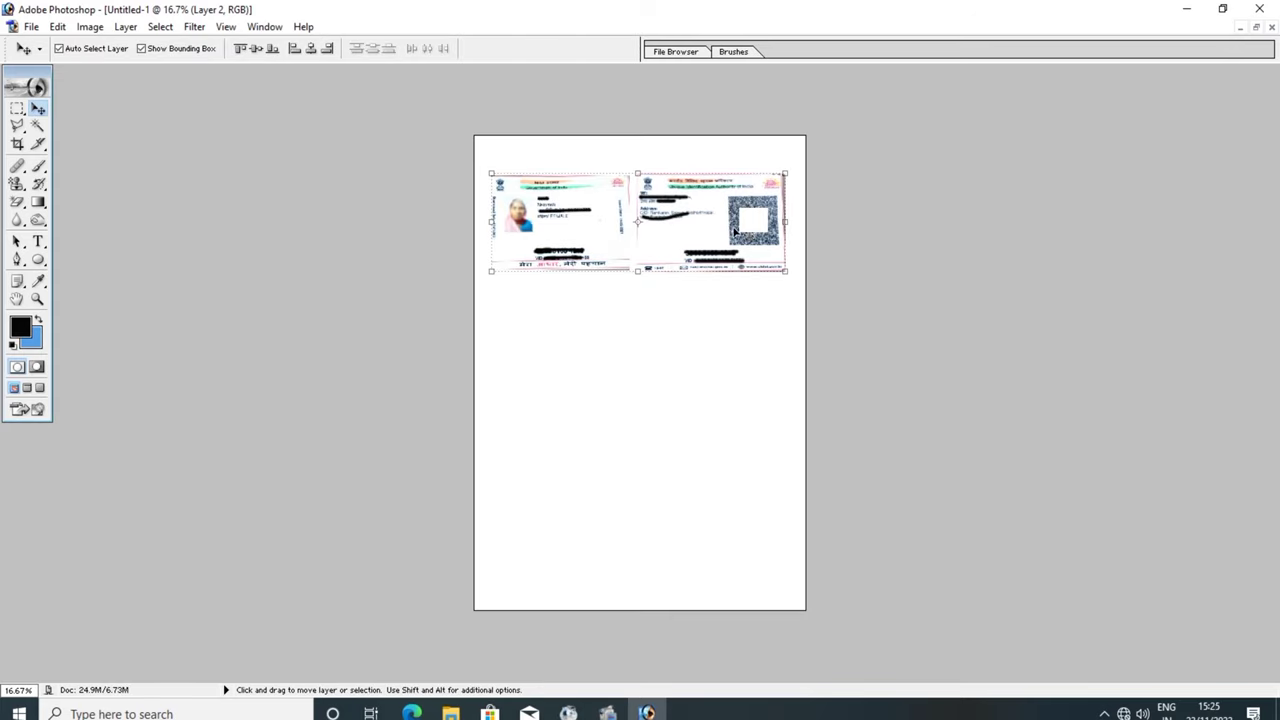
key(ctrl+p)
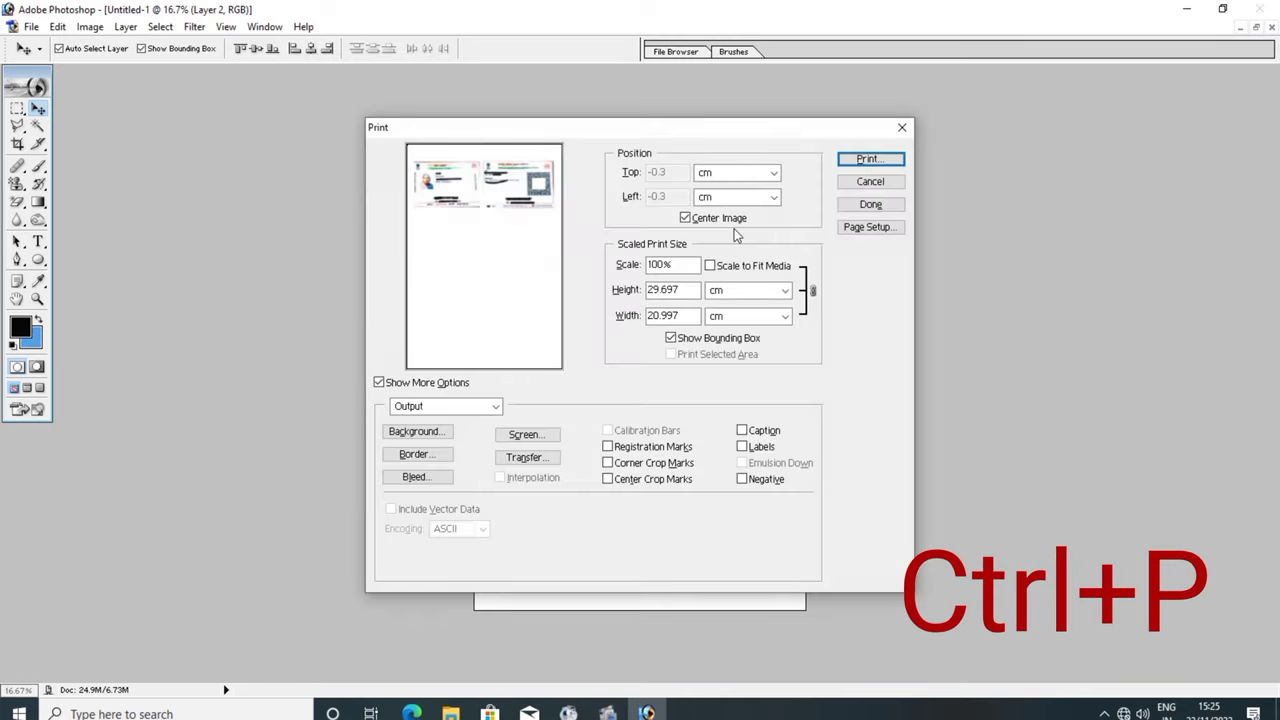
Step: Print the A4 page on the EPSON M200 Series printer, accepting the clipping warning and printer properties
click(857, 161)
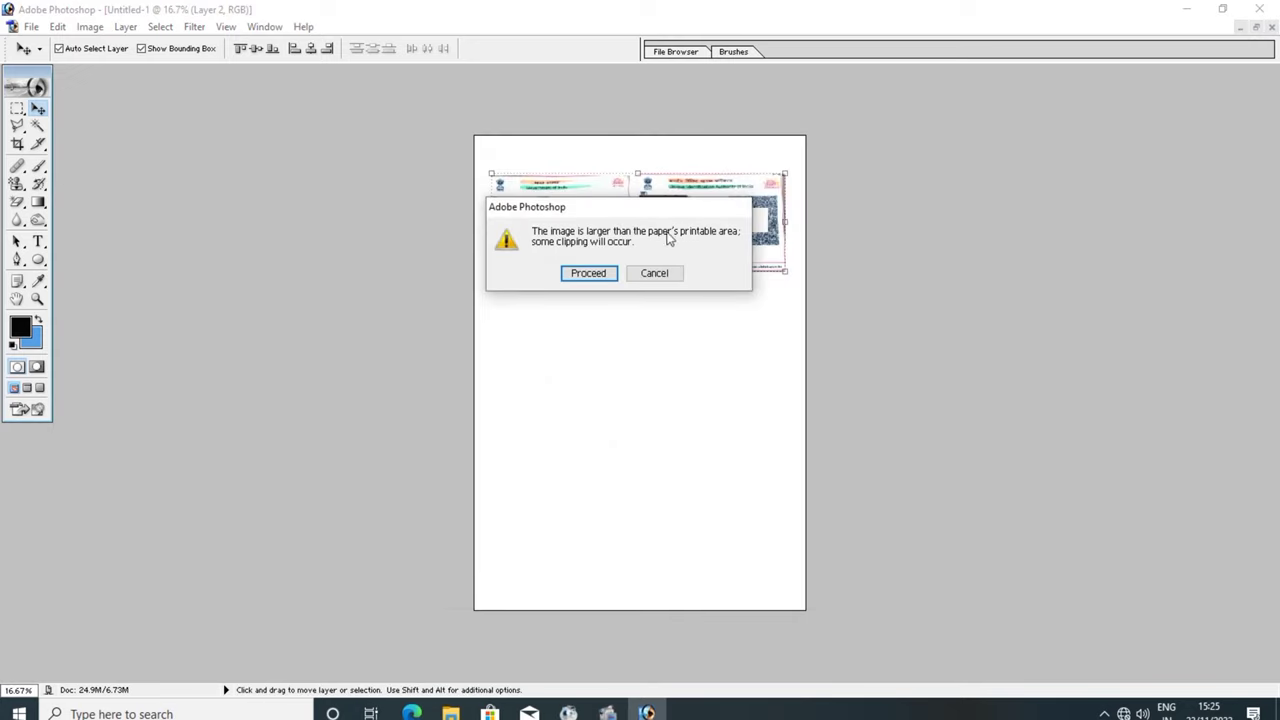
click(590, 276)
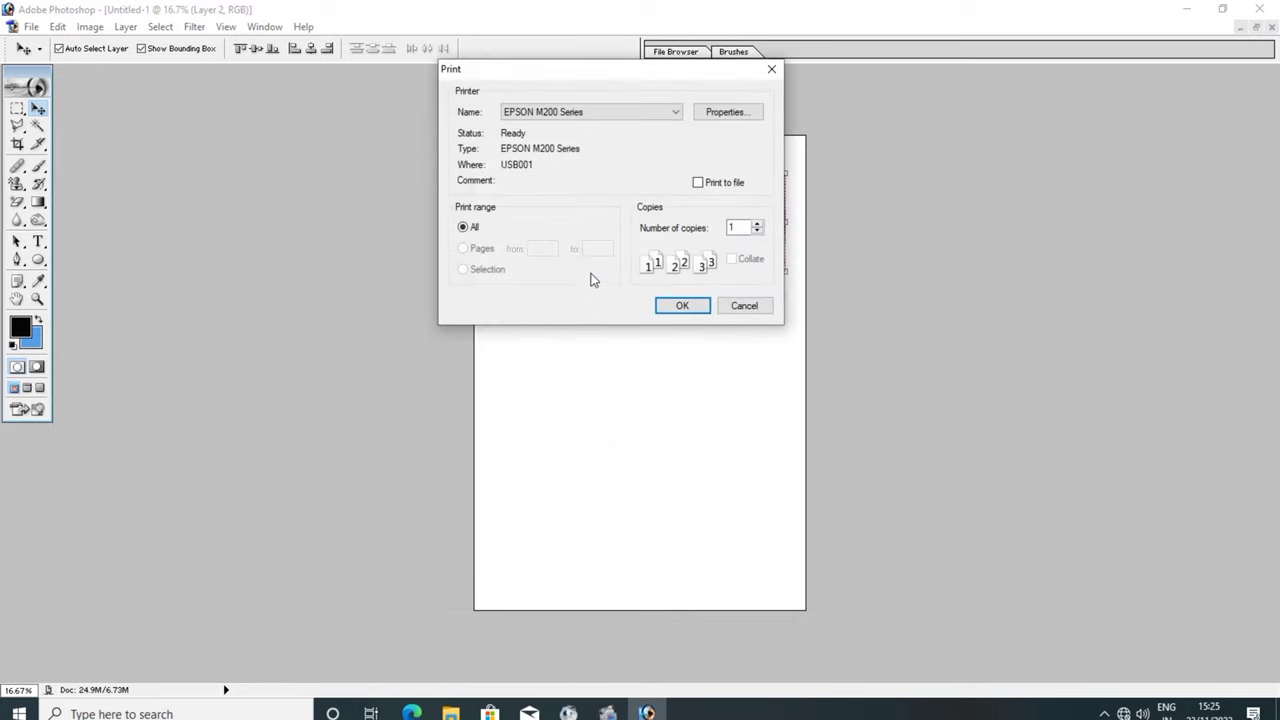
click(564, 117)
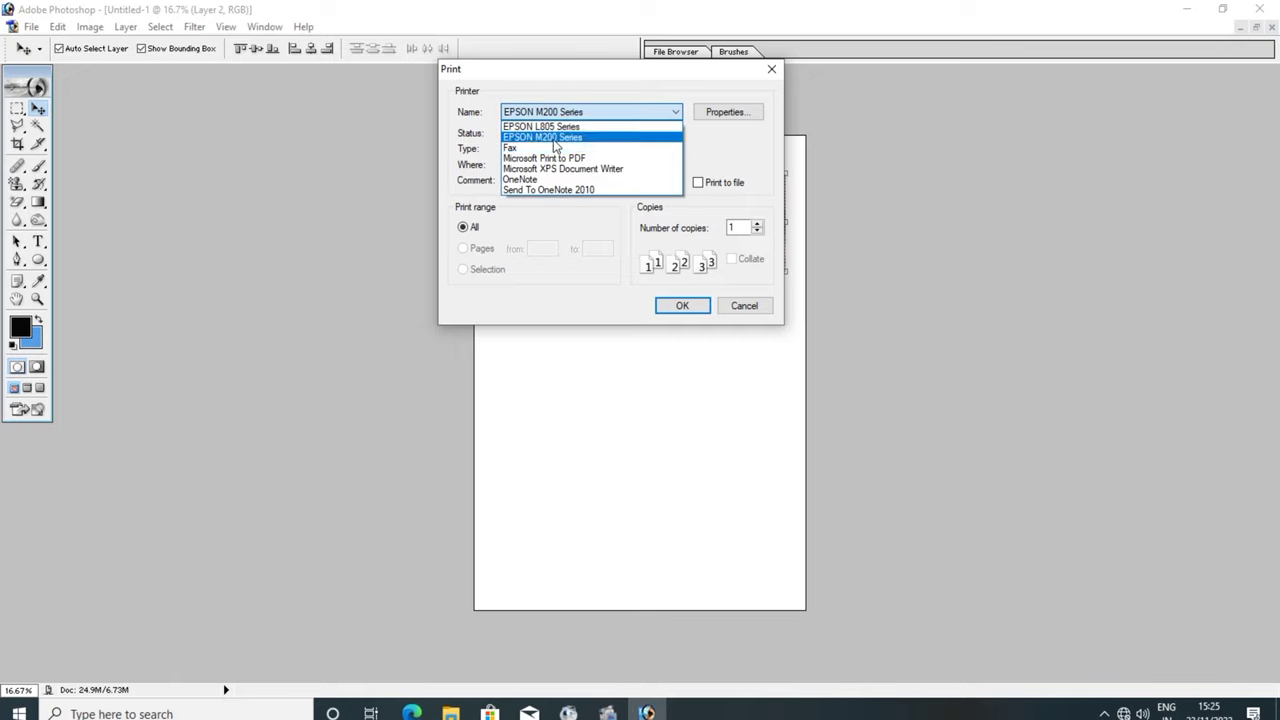
click(554, 137)
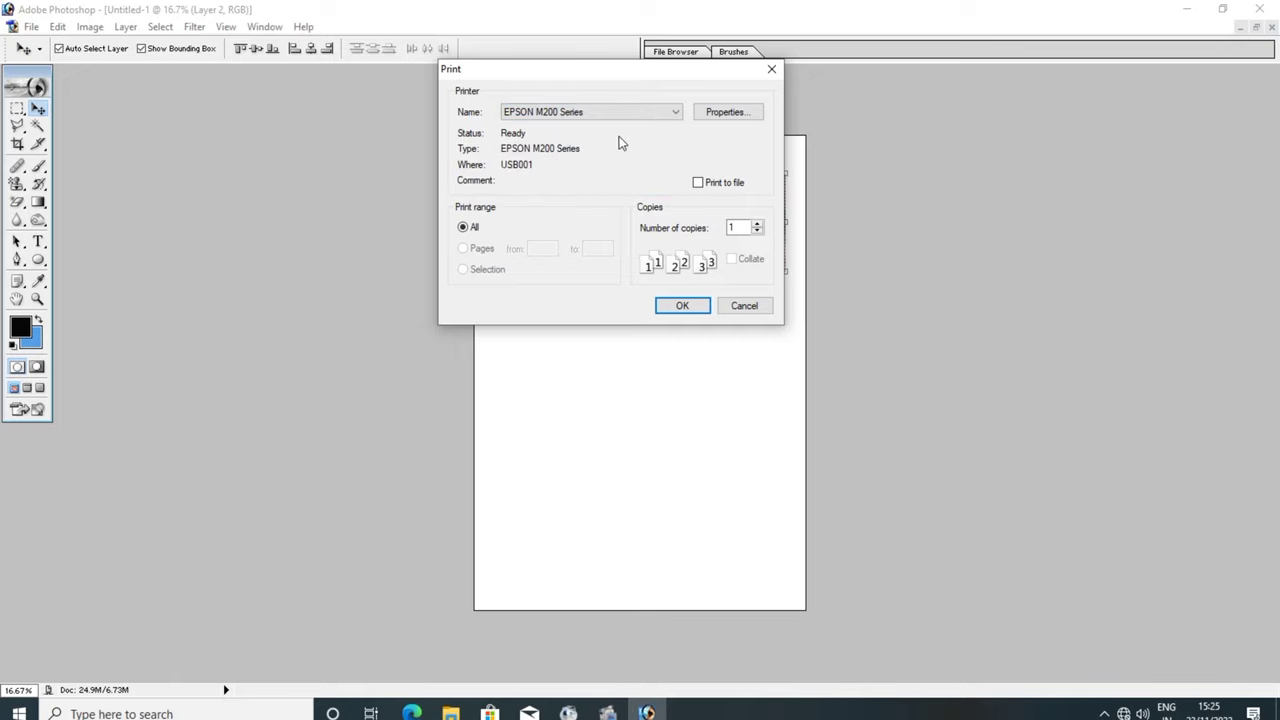
click(712, 113)
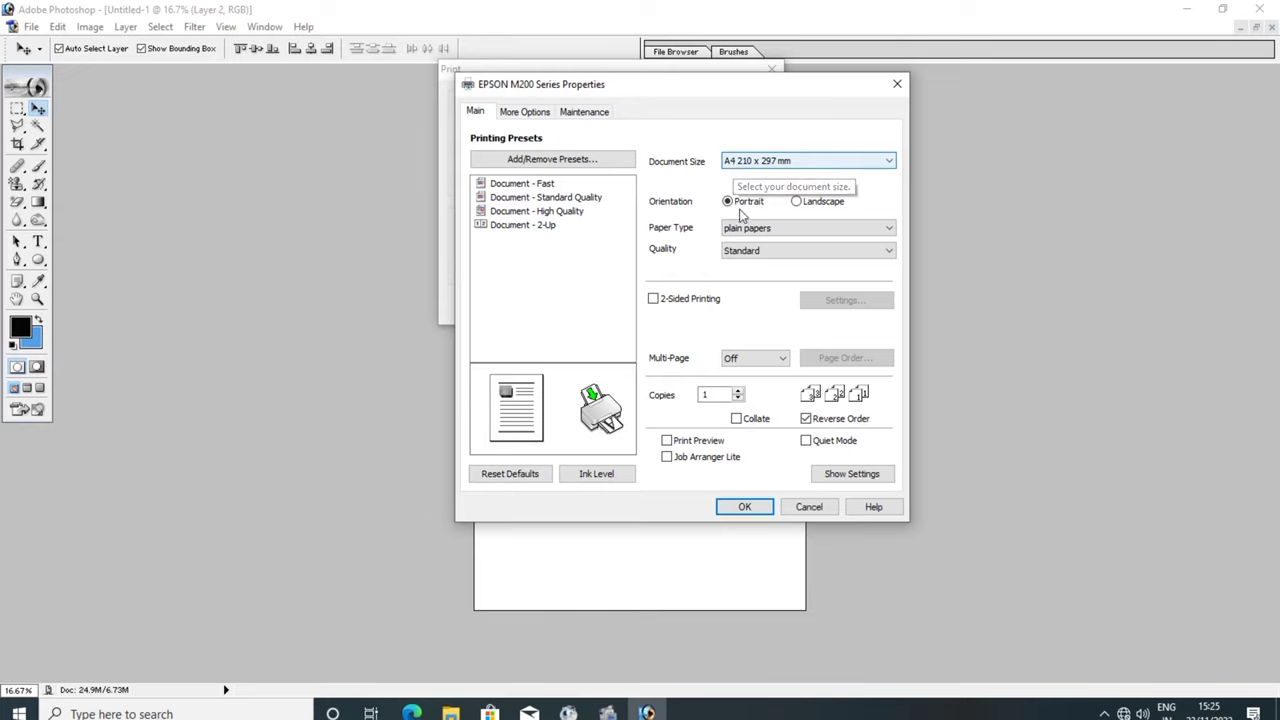
click(743, 506)
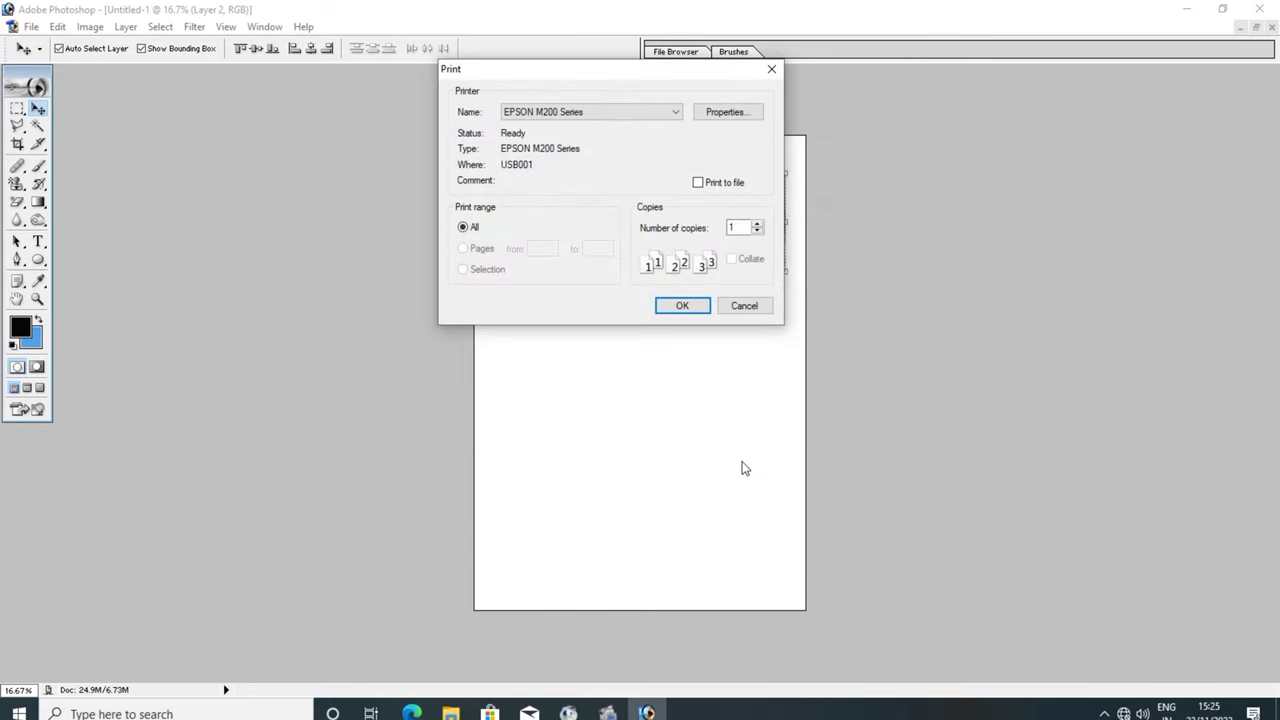
click(684, 308)
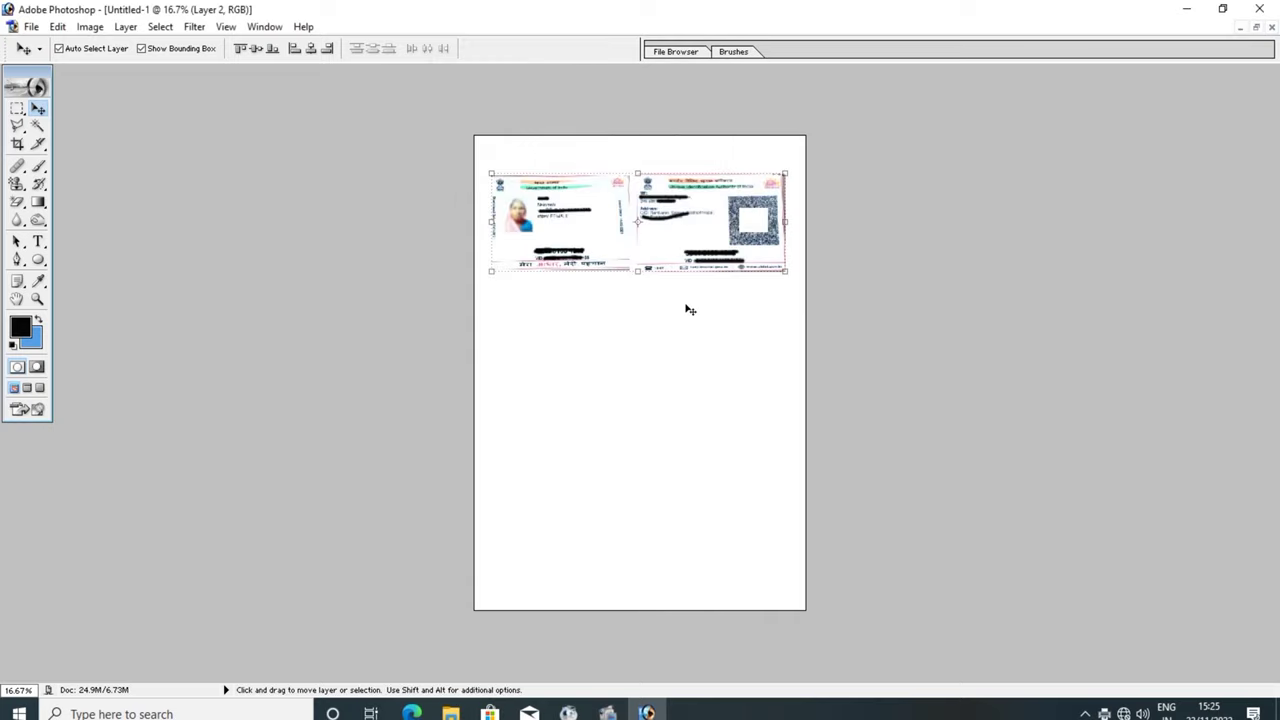